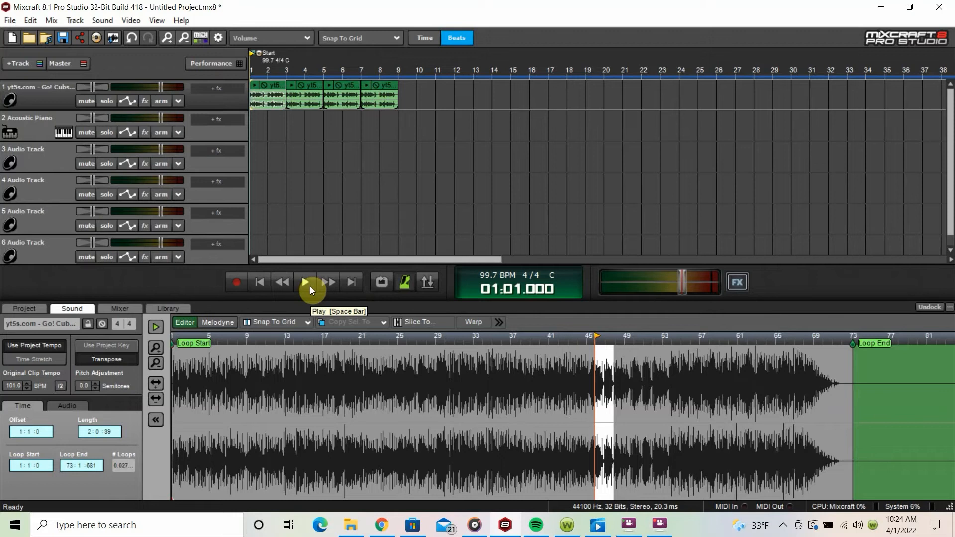
Step: Play the four looped clips on track 1 from bar 1
left_click(306, 284)
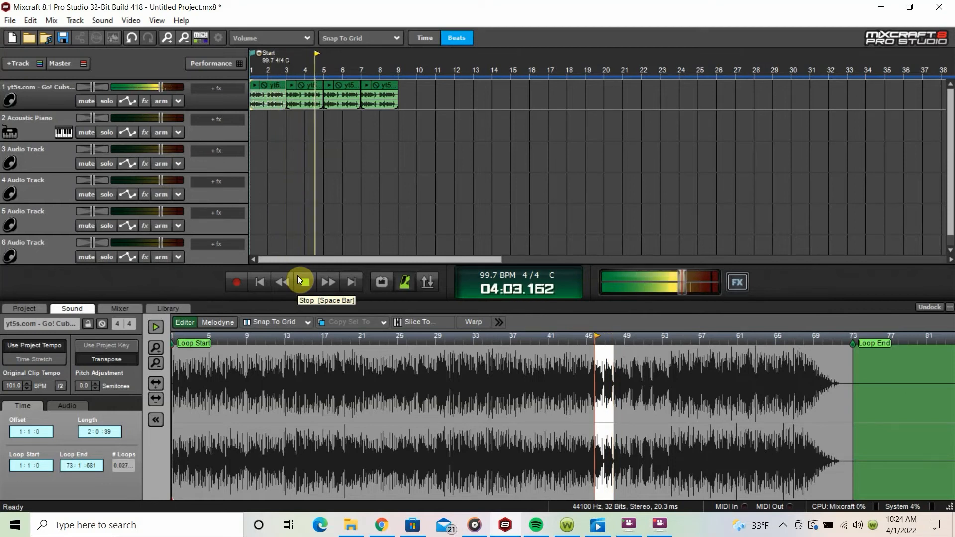
left_click(298, 279)
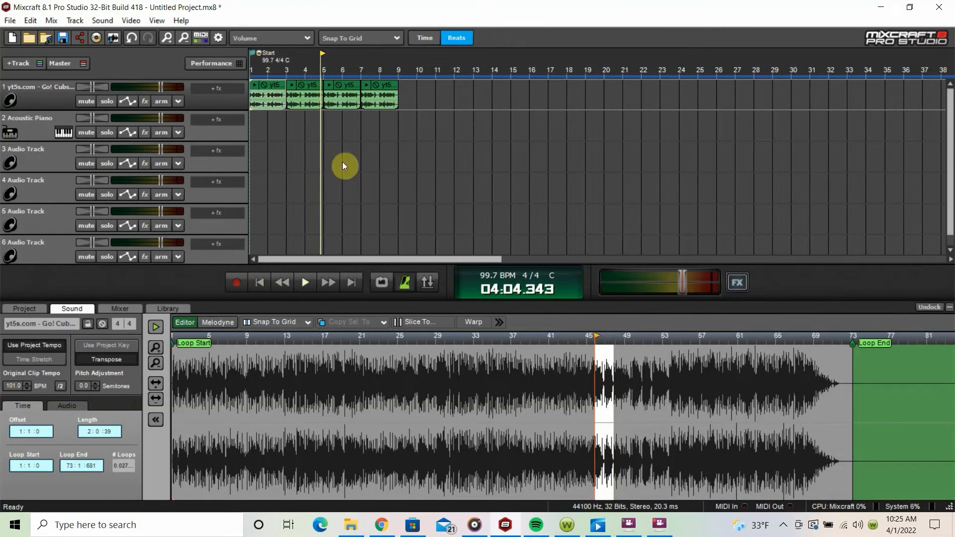
Step: Extend the fourth clip on track 1 to bar 13 and audition it from bar 12
scroll(344, 172, "up", 1)
scroll(343, 171, "up", 1)
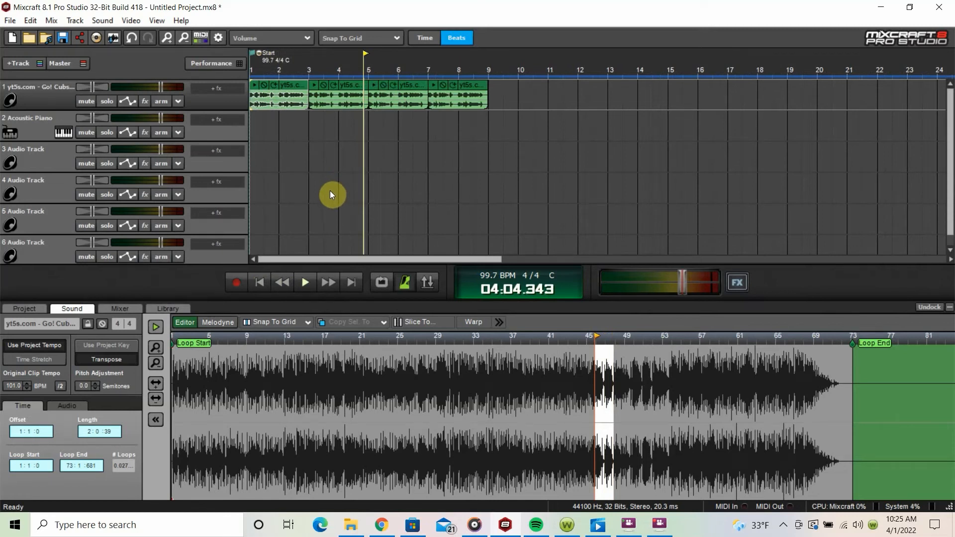
scroll(362, 153, "down", 1)
scroll(360, 151, "up", 1)
scroll(357, 150, "up", 2)
scroll(356, 147, "down", 2)
left_click_drag(488, 94, 607, 94)
left_click(581, 70)
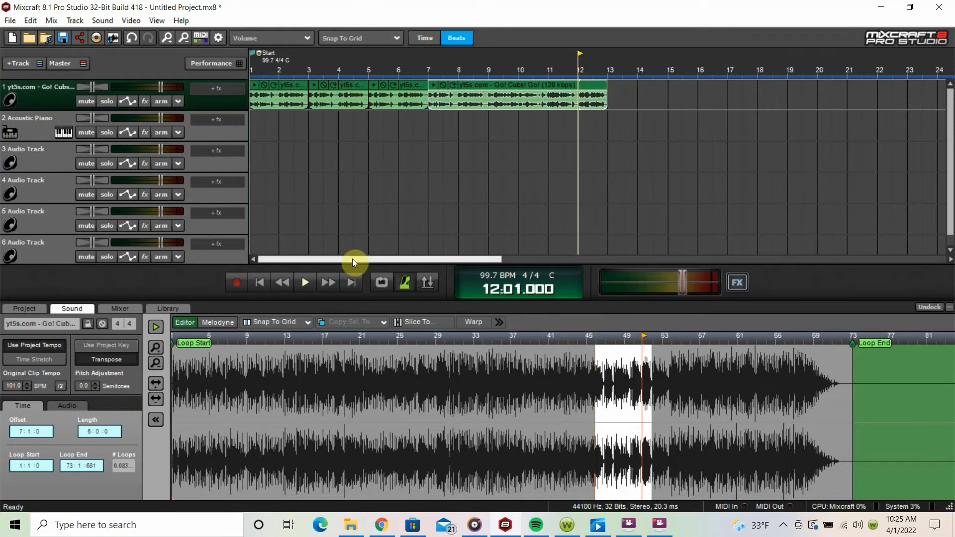
left_click(306, 283)
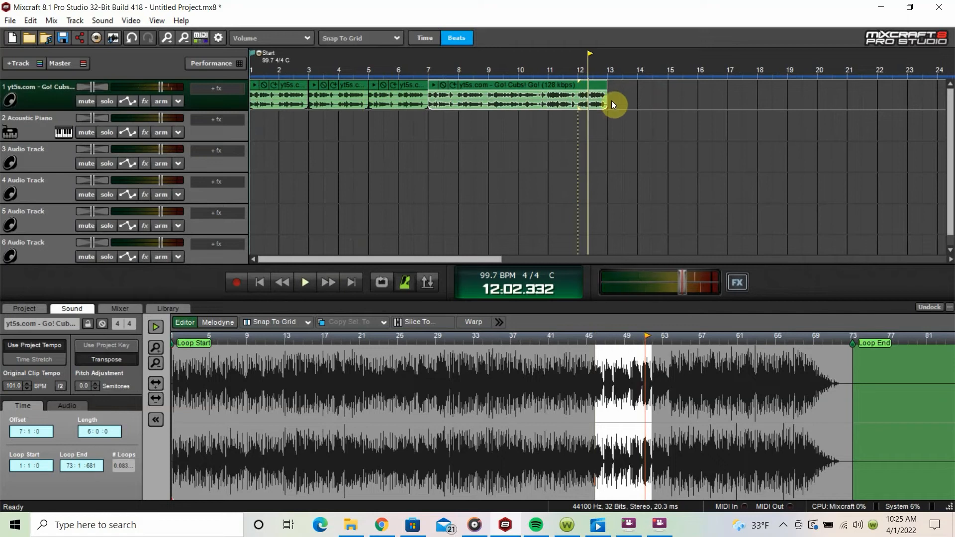
Step: Extend the fourth clip's end to bar 14 and play it from bar 13
left_click_drag(612, 105, 637, 95)
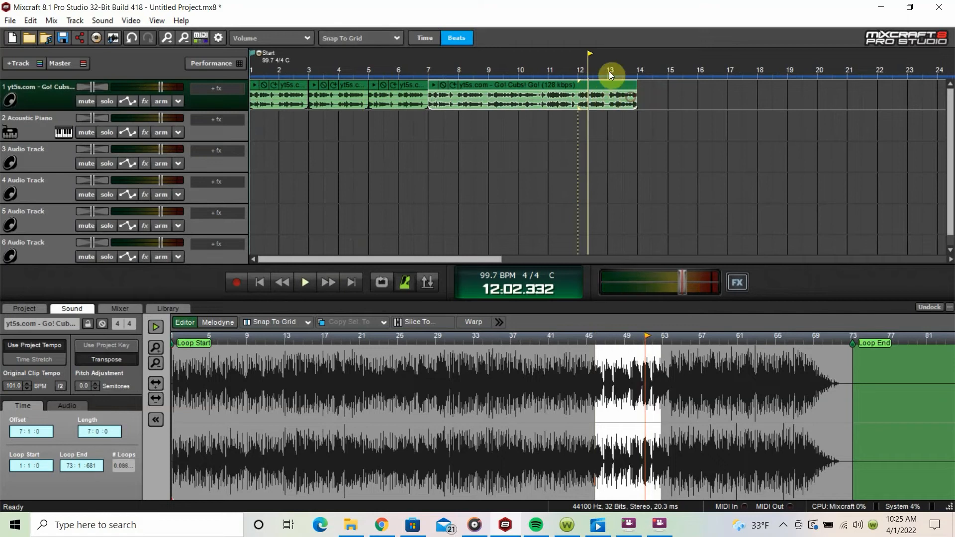
left_click(610, 72)
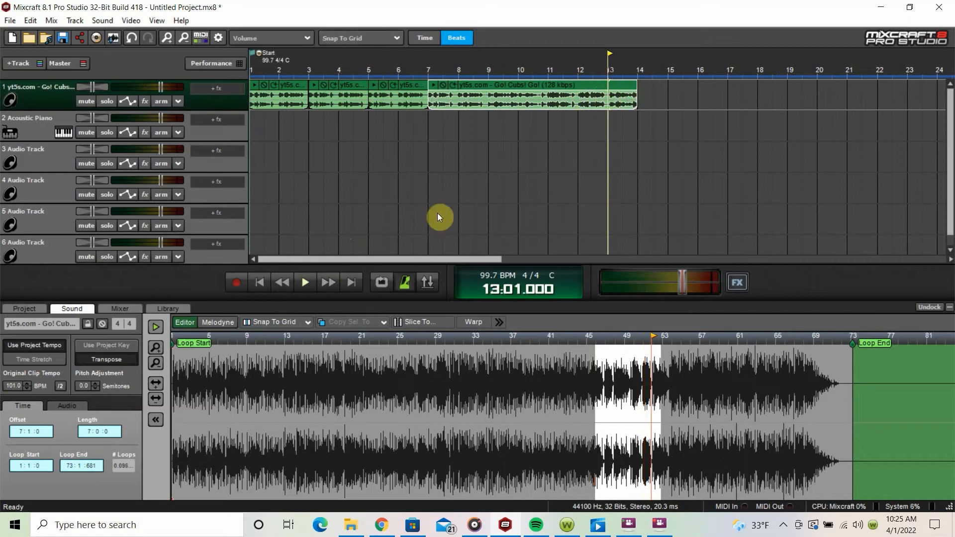
left_click(312, 285)
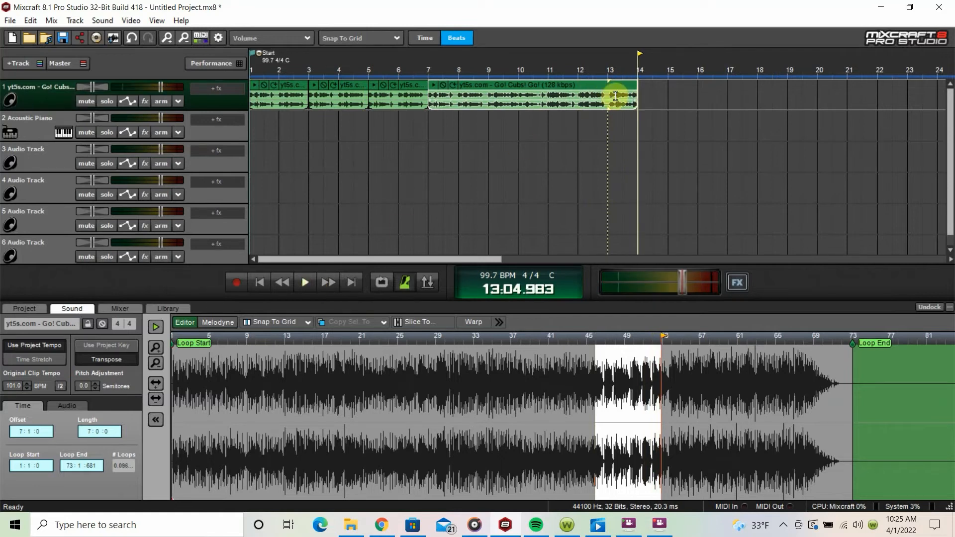
Step: Move the extended clip's final bar, from bar 13 to 14, to bar 9, shortening the fourth clip to end there
left_click_drag(612, 95, 642, 101)
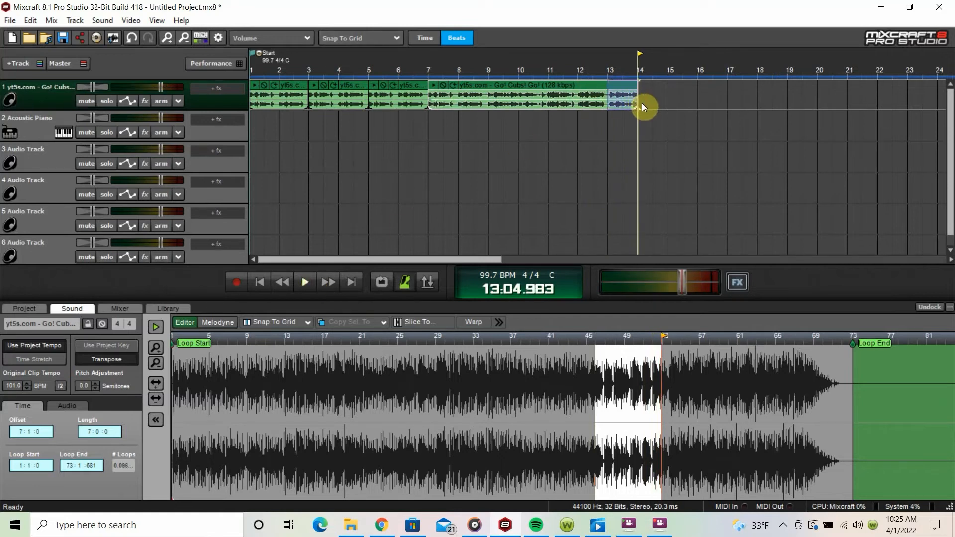
key("Delete")
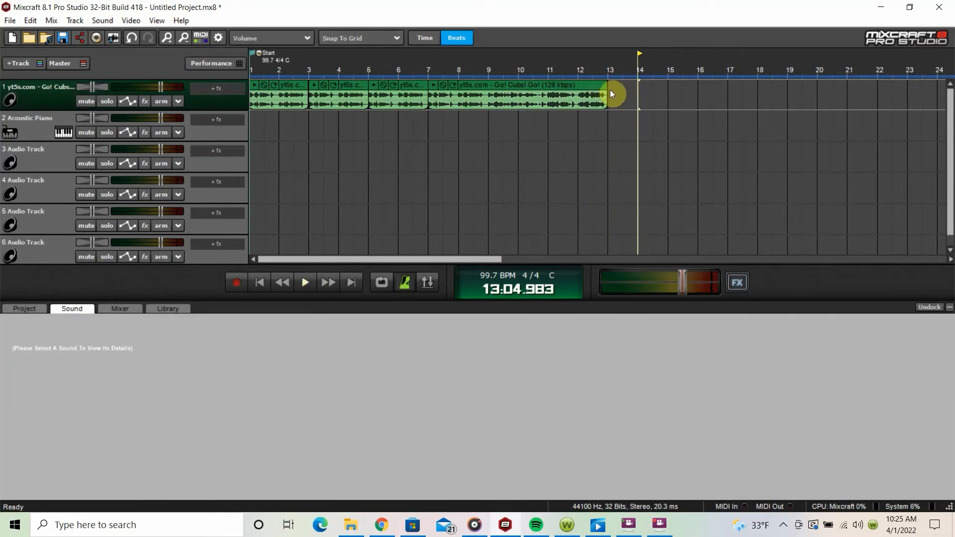
left_click_drag(605, 95, 519, 97)
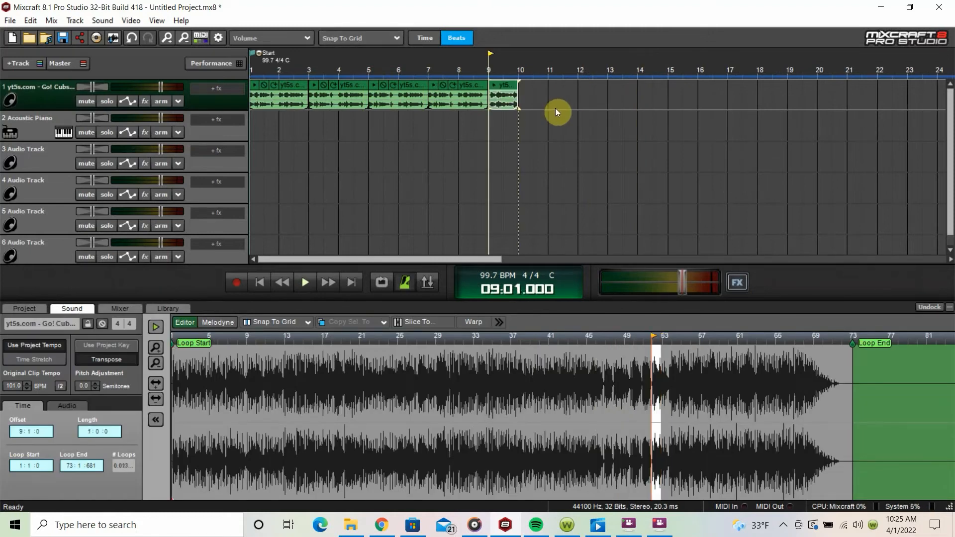
Step: Play back the join at bar 9, first from bar 8 and again from beat 4 of bar 8
left_click(455, 74)
key("space")
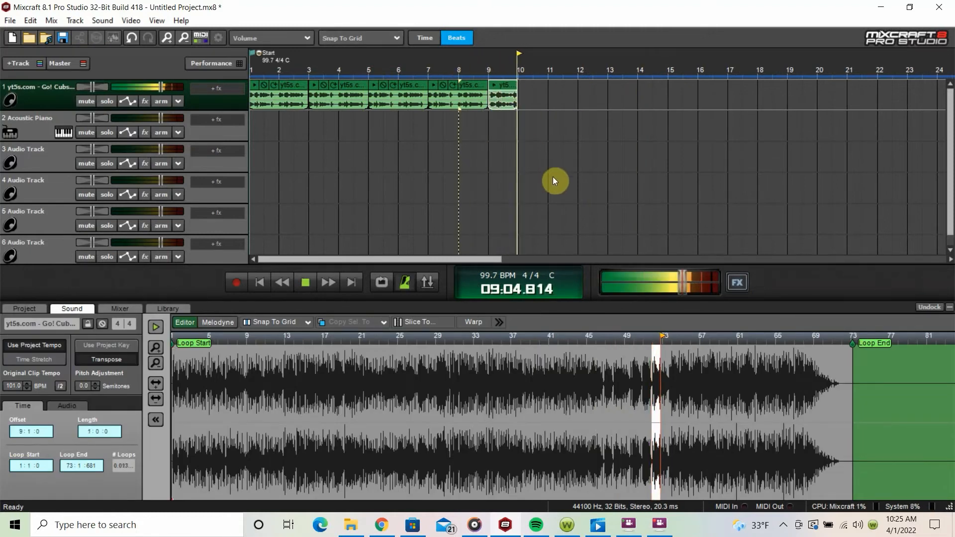
key("space")
scroll(541, 139, "up", 4)
left_click(696, 69)
key("space")
key("space")
scroll(764, 157, "up", 2)
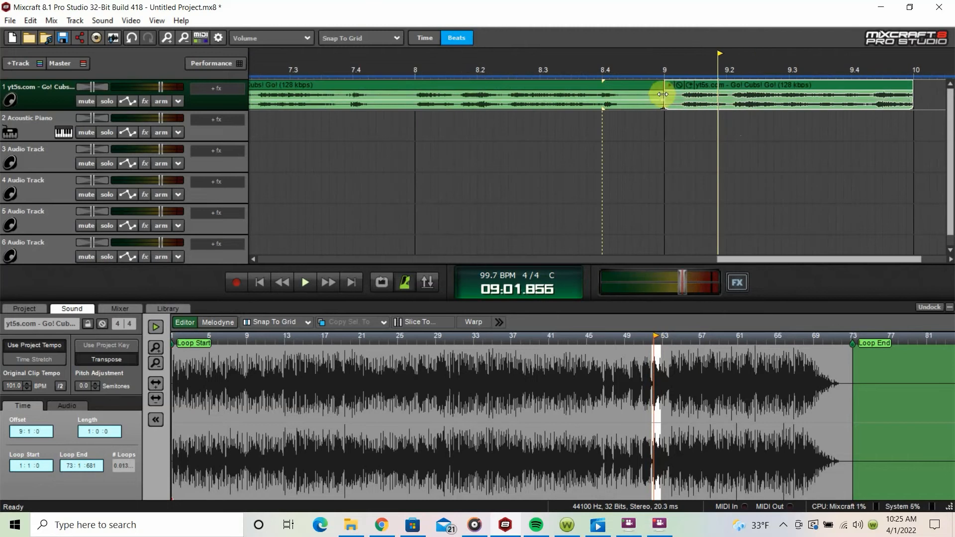
Step: Trim the start of the last clip so it spans bar 9 to bar 10, and play the join from beat 3 of bar 8
left_click_drag(665, 94, 688, 88)
left_click_drag(894, 94, 913, 94)
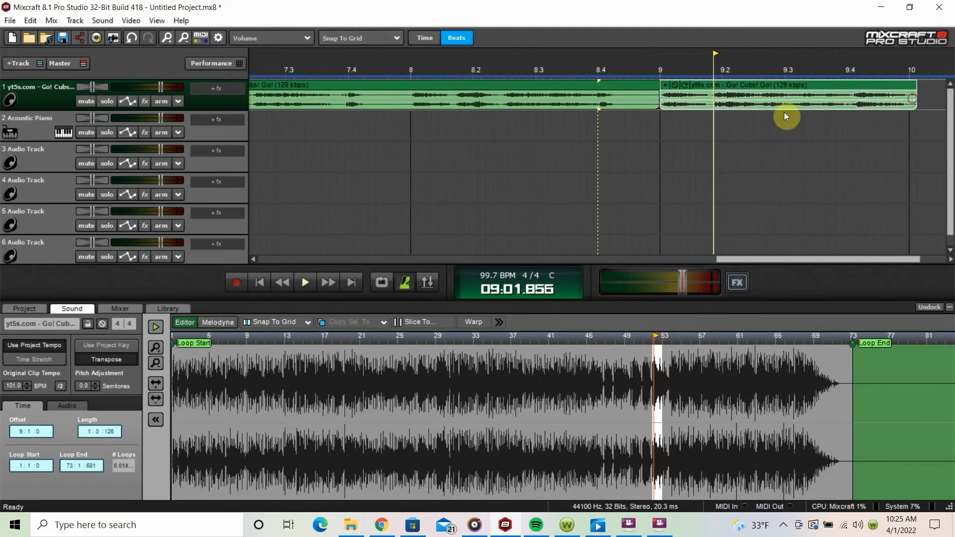
left_click(544, 69)
key("space")
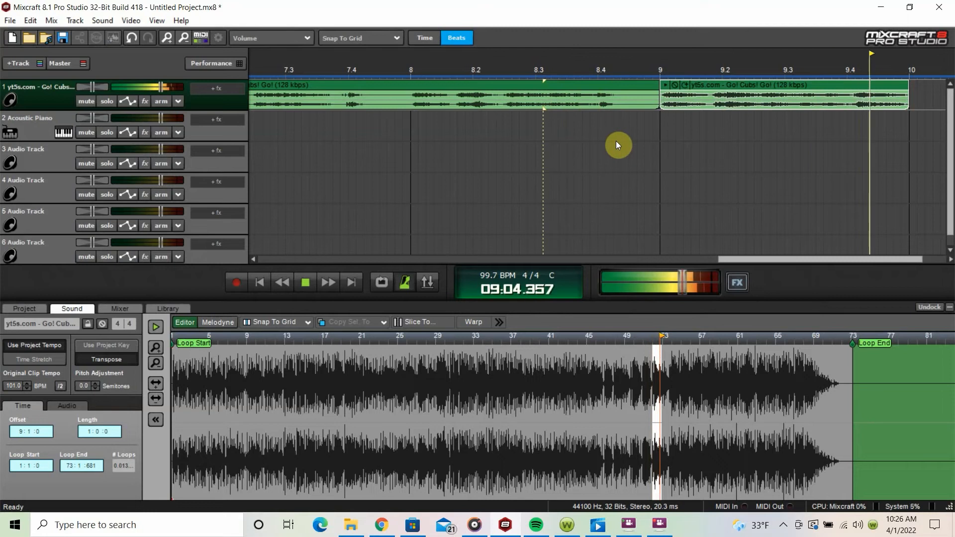
scroll(610, 127, "down", 3)
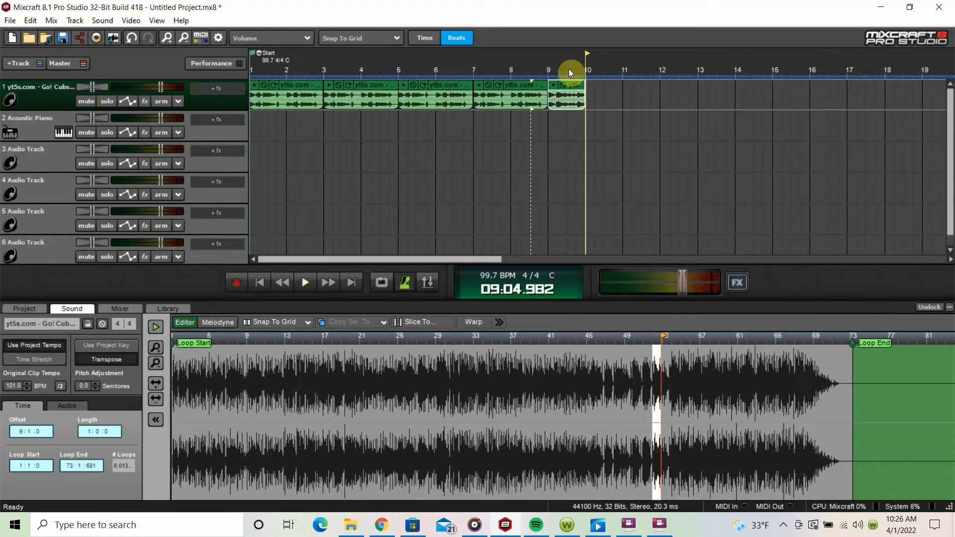
Step: Set the playhead to bar 5 and open the dialog for adding a sound file
left_click(97, 22)
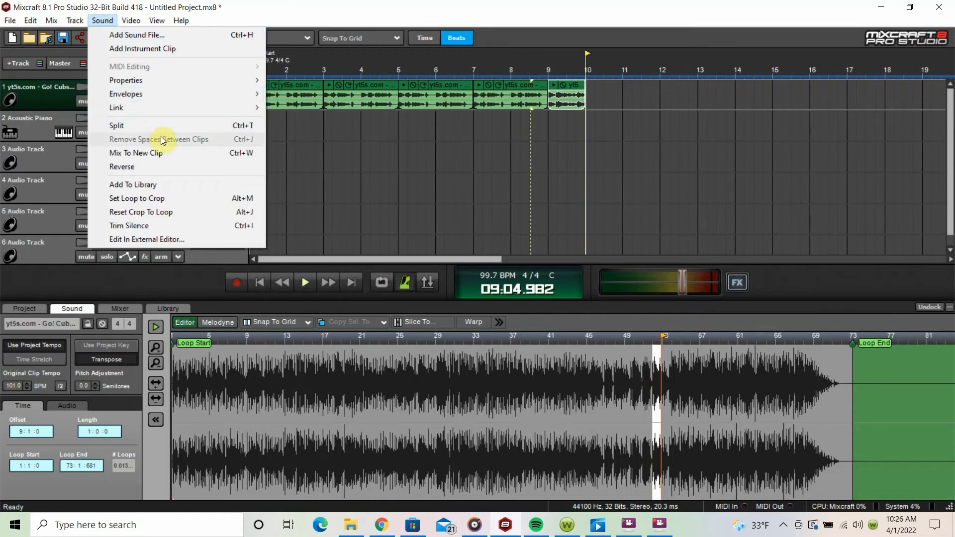
right_click(398, 72)
left_click(373, 72)
left_click(397, 74)
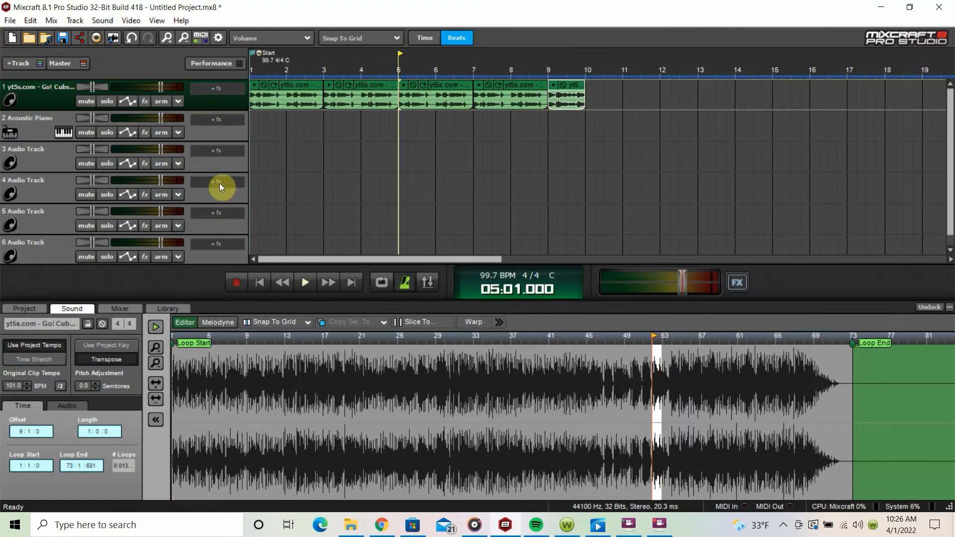
left_click(105, 20)
left_click(137, 35)
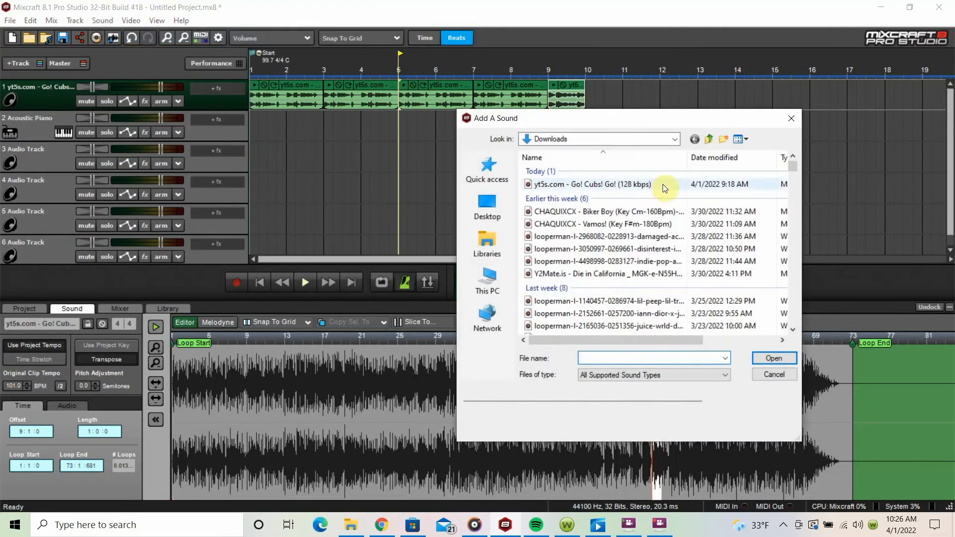
Step: Browse to the Snares folder inside the Ultimate Boom Bap Drumkit
scroll(679, 219, "down", 7)
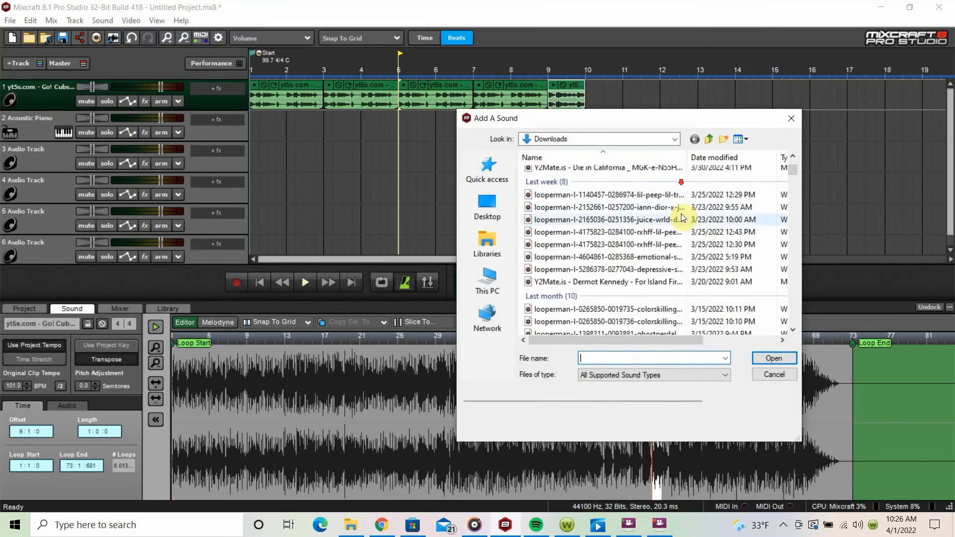
scroll(687, 219, "up", 5)
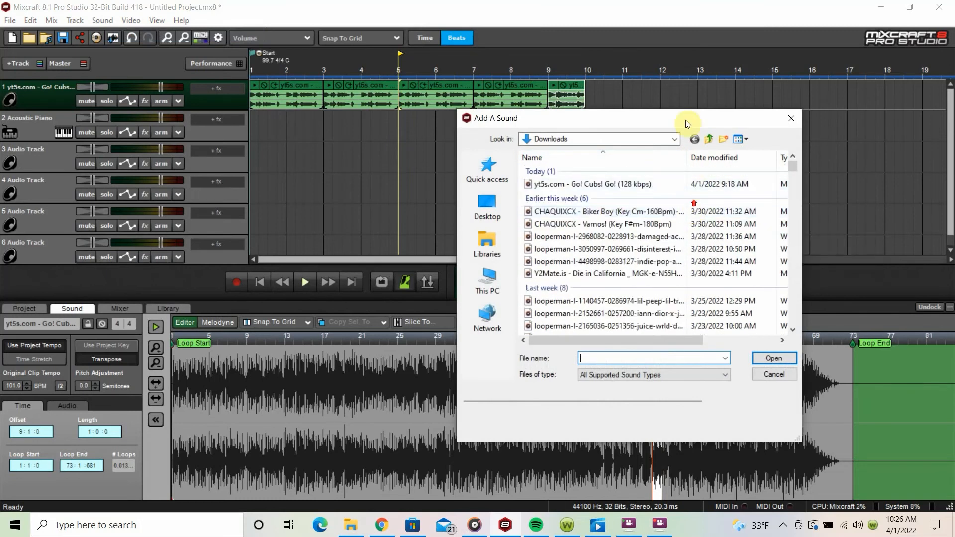
left_click(675, 139)
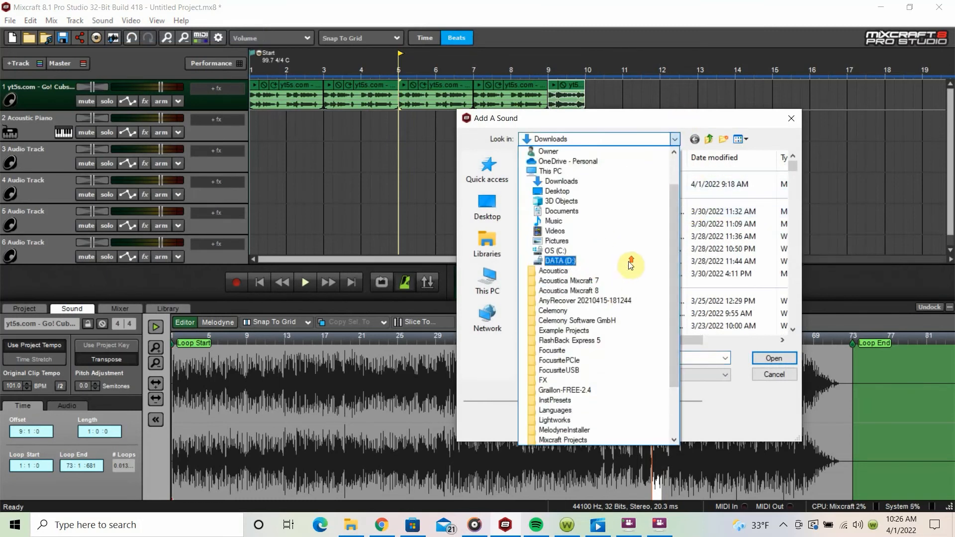
scroll(627, 261, "up", 2)
left_click(585, 251)
double_click(587, 279)
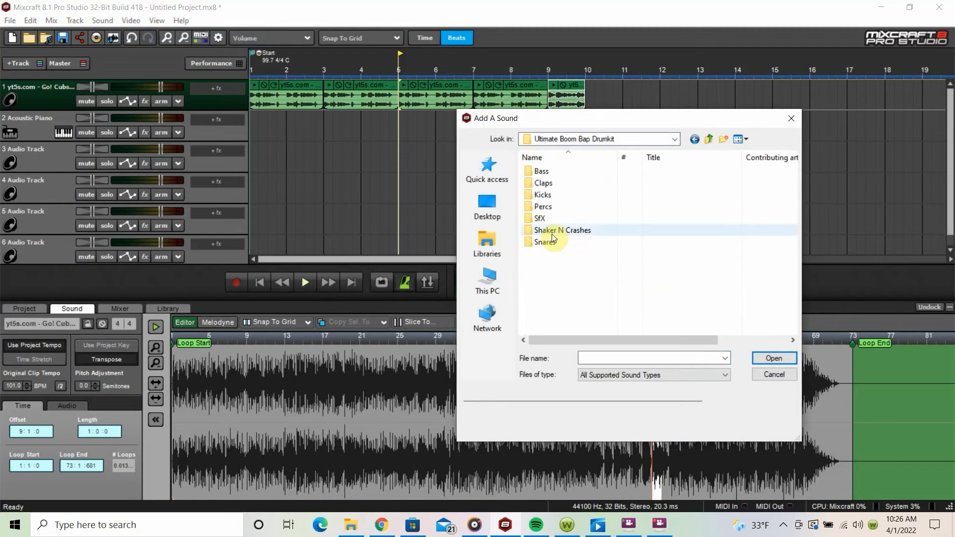
double_click(552, 241)
Step: Audition snare samples through the Snares folder, down to SNARE_GULY
left_click(571, 241)
scroll(600, 269, "down", 8)
scroll(601, 278, "down", 5)
left_click_drag(795, 175, 793, 284)
scroll(598, 293, "down", 2)
left_click(557, 258)
scroll(558, 263, "down", 1)
scroll(557, 266, "down", 5)
left_click(557, 266)
scroll(557, 266, "down", 5)
left_click(557, 266)
left_click(592, 287)
scroll(591, 283, "down", 3)
right_click(589, 281)
left_click(589, 282)
scroll(588, 280, "down", 9)
left_click(566, 183)
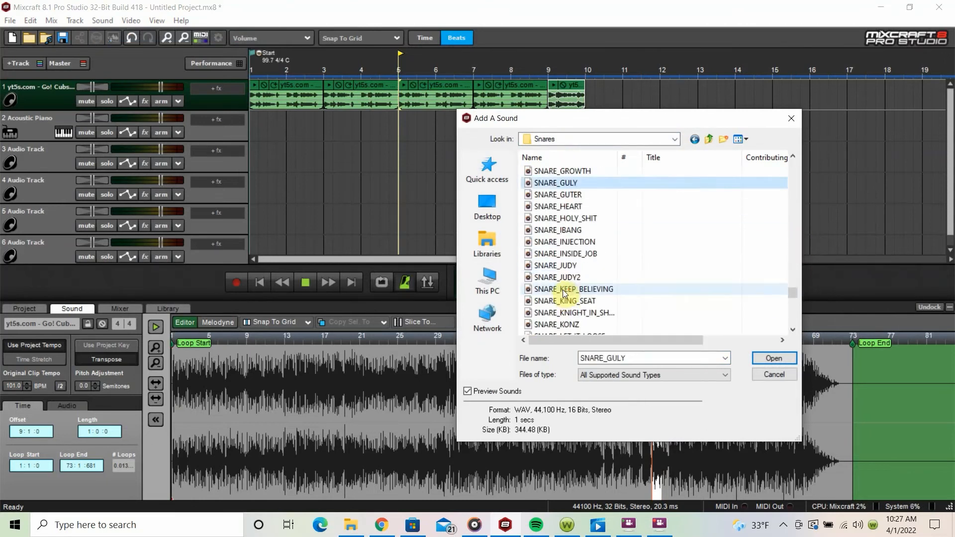
Step: Compare the neighbouring snares such as SNARE_GUTER and SNARE_HEART, and add SNARE_HEART at bar 5
left_click(566, 171)
left_click(575, 241)
left_click(570, 207)
left_click(567, 195)
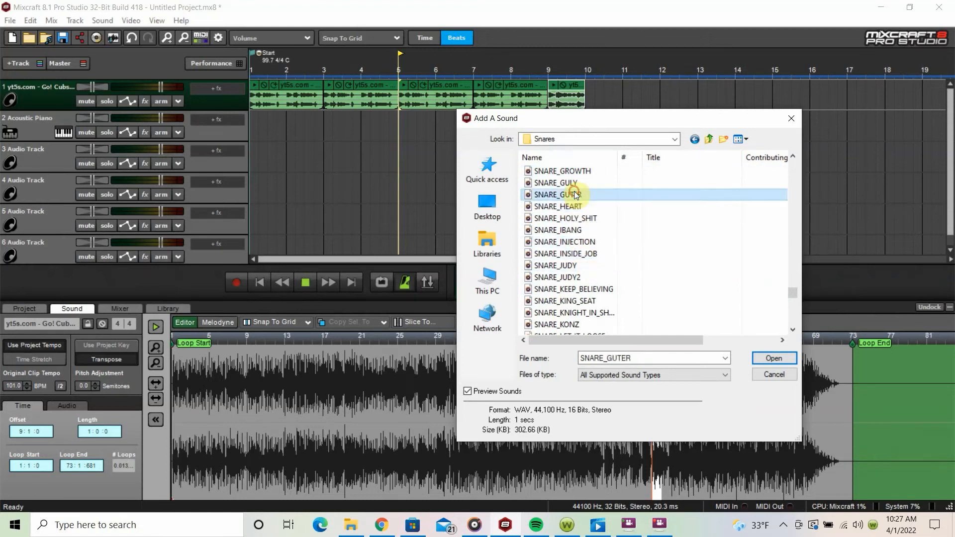
left_click(577, 207)
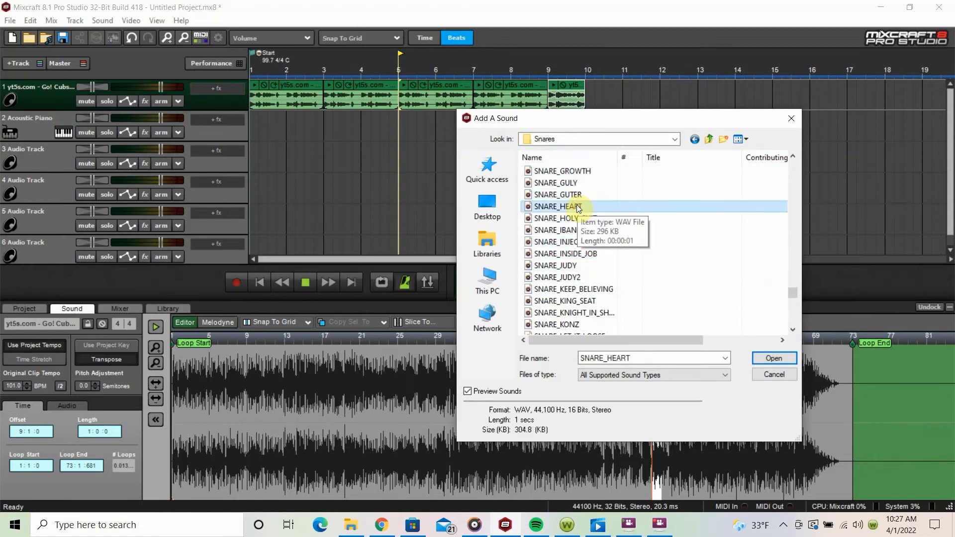
double_click(577, 206)
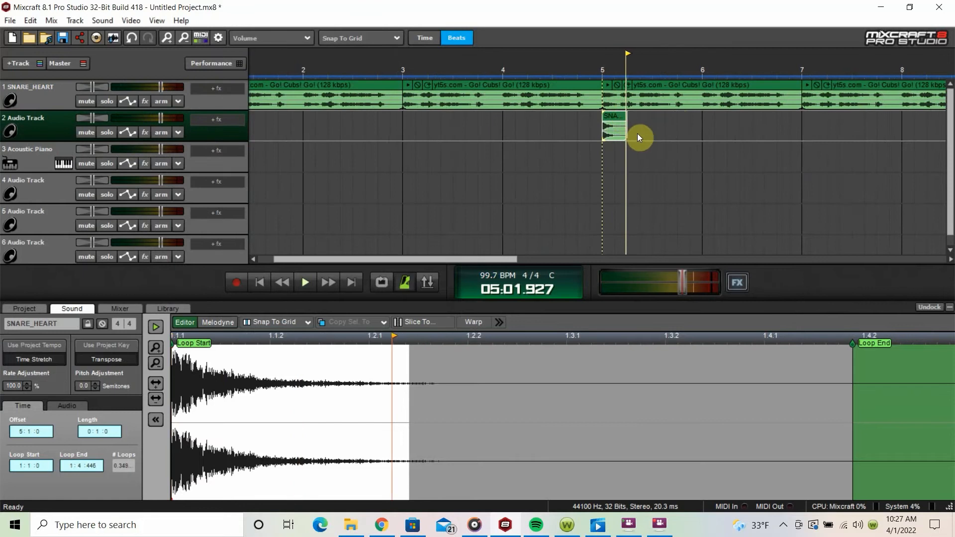
Step: Place the snare clip at bar 5 on the track below the sample and trim it to half a beat
left_click(619, 114)
left_click_drag(626, 129, 628, 124)
left_click(619, 127)
key("ctrl+v")
left_click(601, 75)
key("space")
key("space")
Step: Repeat the half-beat snare clip across bar 5 and play it with the sample
key("ctrl+c")
left_click(629, 125)
key("ctrl+v")
key("ctrl+v")
key("ctrl+v")
left_click(606, 77)
key("space")
scroll(690, 141, "down", 1)
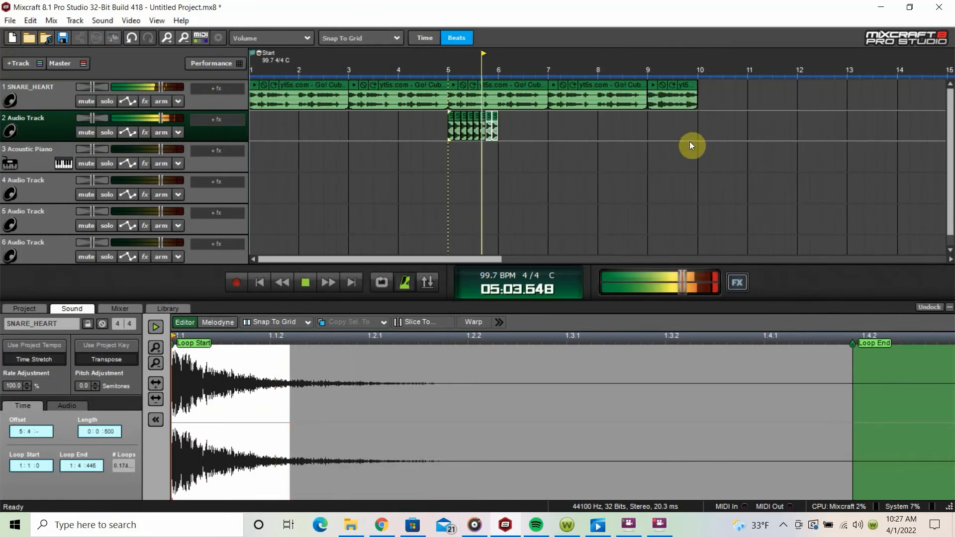
key("space")
Step: Continue the repeated snare clips through bar 6 and play the pattern from bar 5
left_click(502, 123)
key("ctrl+v")
key("ctrl+v")
key("ctrl+v")
key("ctrl+v")
left_click(447, 73)
key("space")
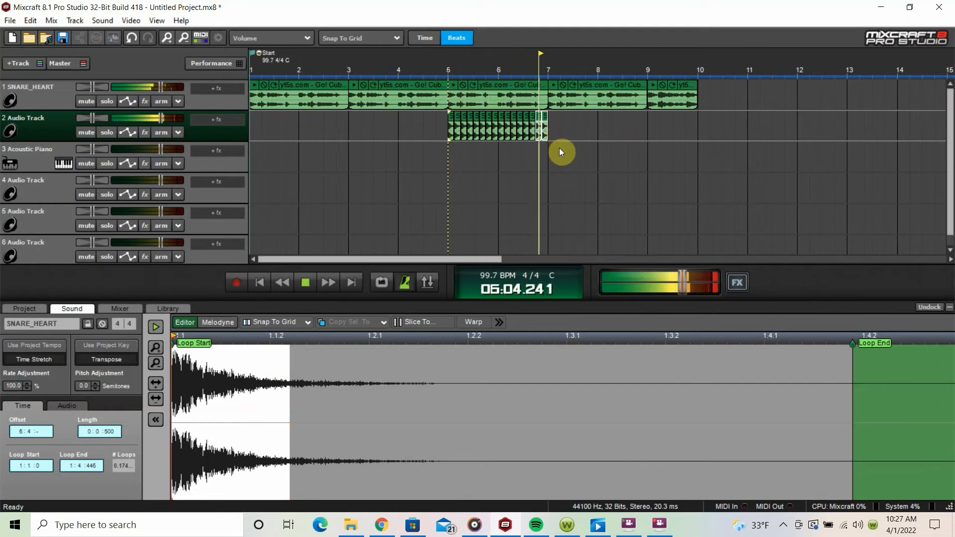
key("space")
Step: Delete all the snare clips in bars 5 and 6 of track 2
left_click_drag(553, 127, 424, 129)
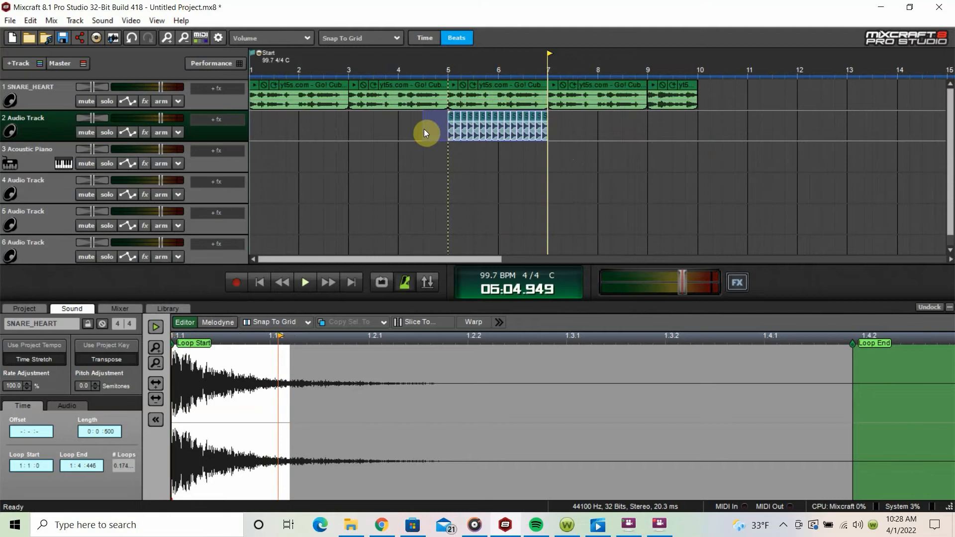
key("Delete")
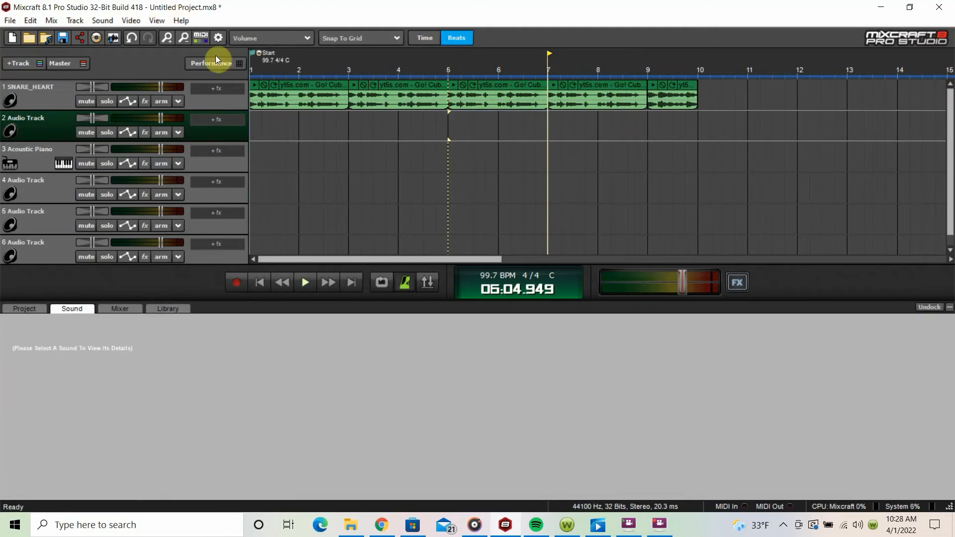
Step: Browse the Snares folder for a sound to add and preview several samples, such as AGJDK_CLICK_SNR and Boom-Bap Snare 52
left_click(103, 21)
left_click(121, 35)
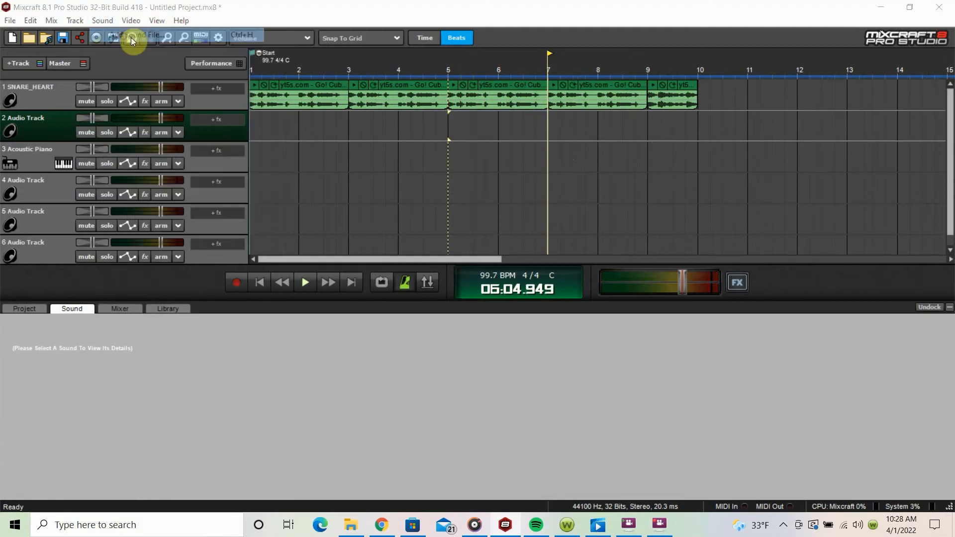
left_click(610, 322)
scroll(599, 269, "down", 3)
left_click(585, 302)
scroll(583, 298, "down", 3)
left_click(570, 267)
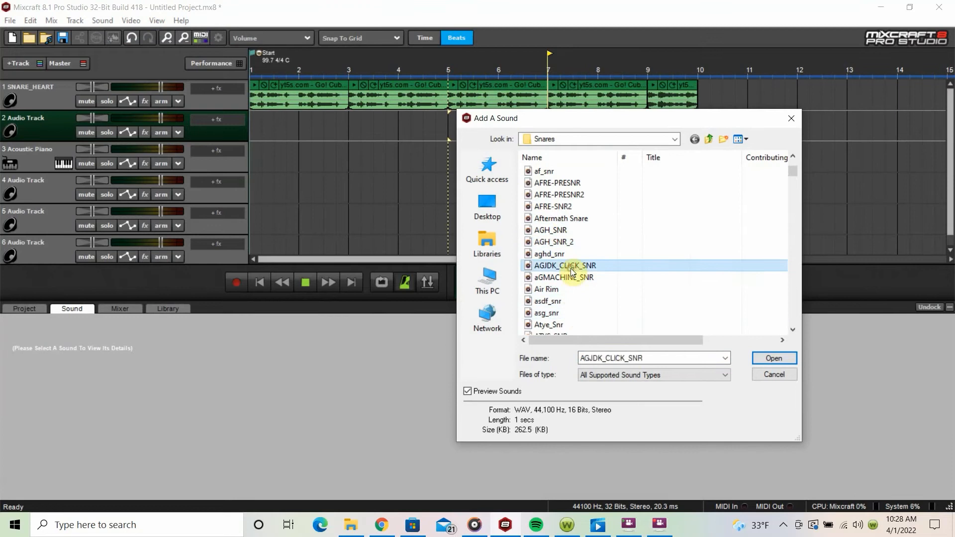
left_click(572, 233)
left_click(572, 186)
left_click(575, 218)
scroll(586, 251, "down", 5)
left_click(587, 255)
left_click_drag(792, 177, 794, 288)
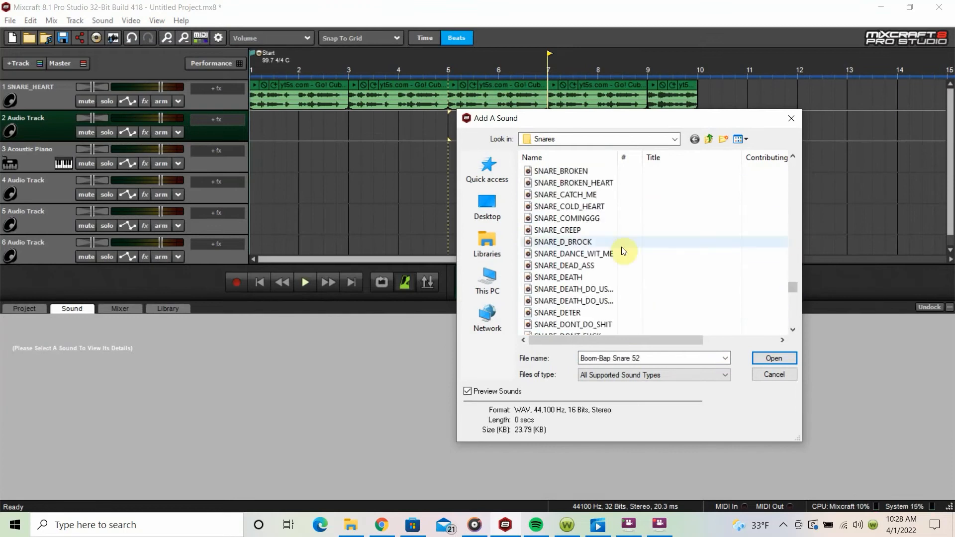
Step: Preview more of the SNARE samples and insert SNARE_PAYME at bar 5 on track 2
scroll(602, 264, "down", 8)
left_click(576, 285)
scroll(576, 288, "down", 8)
left_click(571, 209)
left_click(582, 231)
double_click(582, 231)
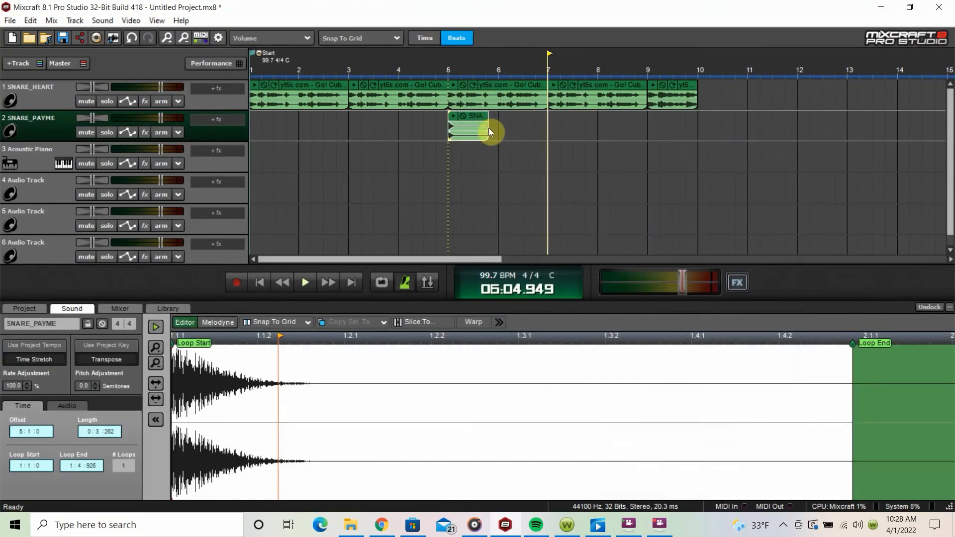
Step: Trim the SNARE_PAYME clip at bar 5 to half a beat
left_click_drag(489, 130, 457, 135)
scroll(456, 136, "up", 3)
left_click_drag(601, 131, 582, 130)
left_click(575, 125)
Step: Fill bar 5 of track 2 with copies of the half-beat SNARE_PAYME clip and play it with the sample
left_click(584, 130)
key("ctrl+v")
key("ctrl+v")
key("ctrl+v")
key("ctrl+v")
key("ctrl+v")
key("ctrl+v")
key("ctrl+v")
left_click(567, 130)
key("space")
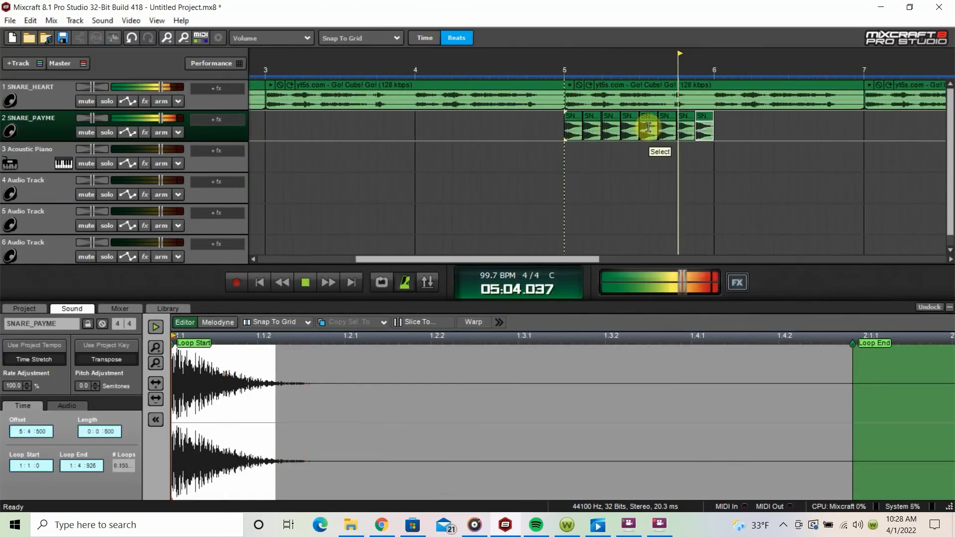
key("space")
left_click(565, 91)
key("space")
key("space")
Step: Copy all the bar 5 snare clips into bar 6 and play the pattern from bar 5
left_click(717, 120)
left_click_drag(729, 120, 572, 131)
key("ctrl+c")
key("ctrl+v")
left_click(569, 71)
key("space")
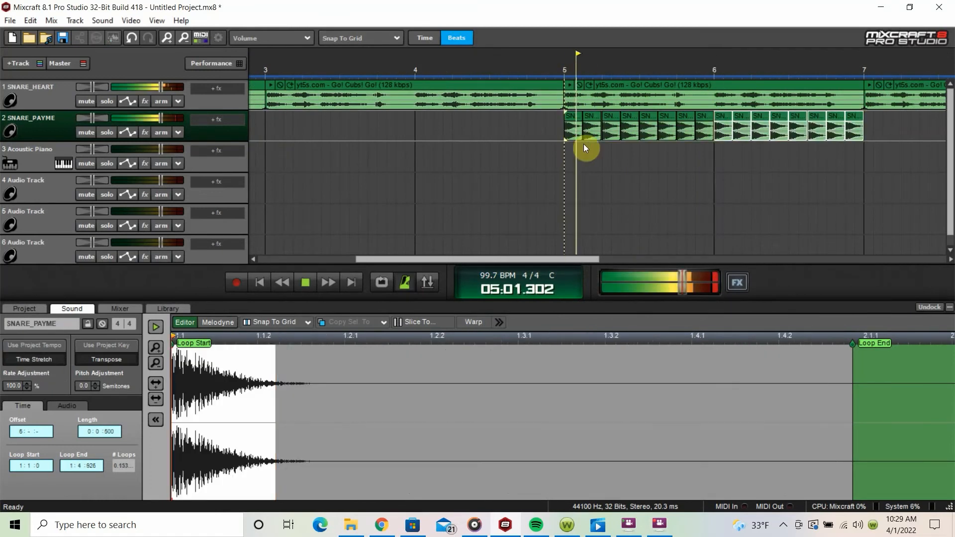
scroll(587, 158, "down", 2)
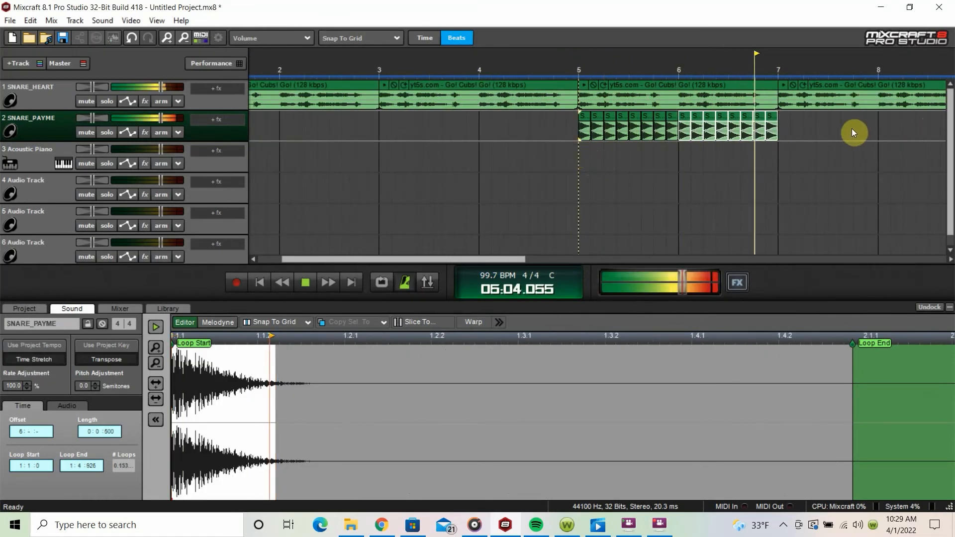
key("space")
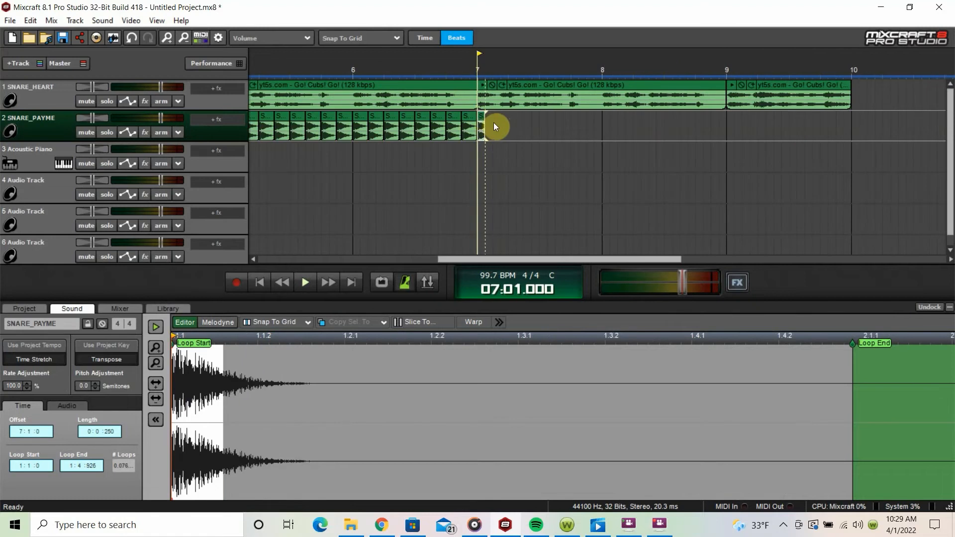
Step: Delete the quarter-beat snare clip at bar 7 and copy one bar of half-beat snares into bars 7 and 8
key("Delete")
scroll(496, 122, "down", 1)
left_click_drag(575, 124, 470, 126)
key("ctrl+c")
key("ctrl+v")
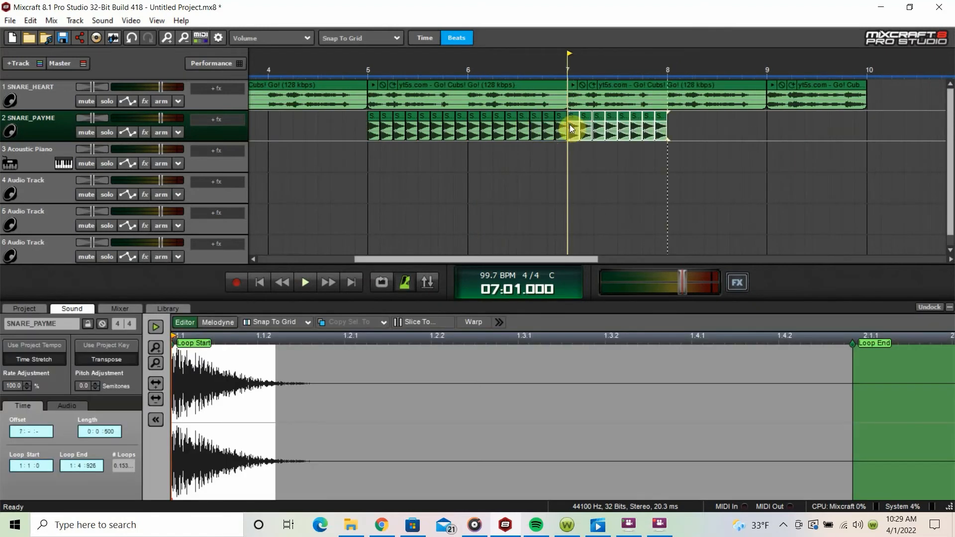
key("ctrl+v")
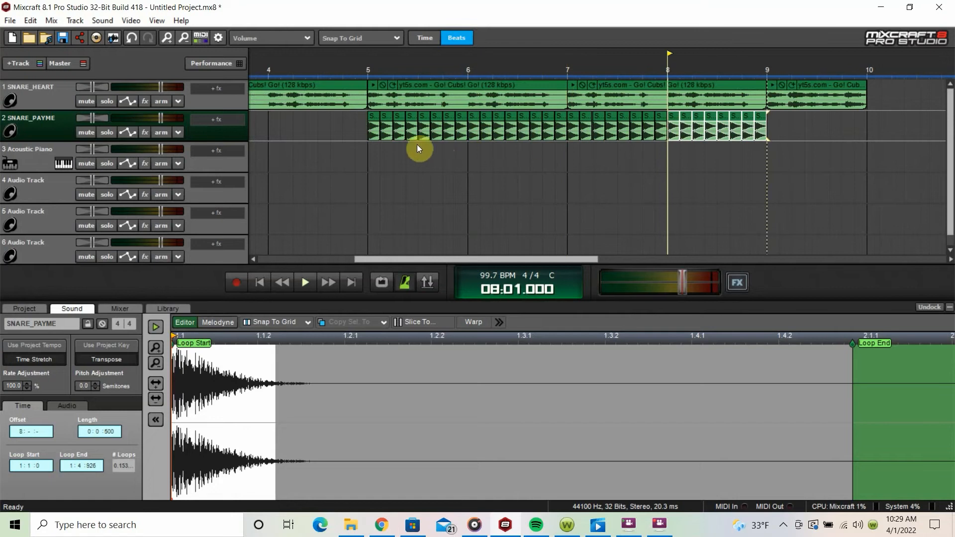
Step: Delete every second snare clip in bar 5 of track 2
left_click_drag(387, 121, 418, 122)
key("Delete")
left_click(436, 123)
key("Delete")
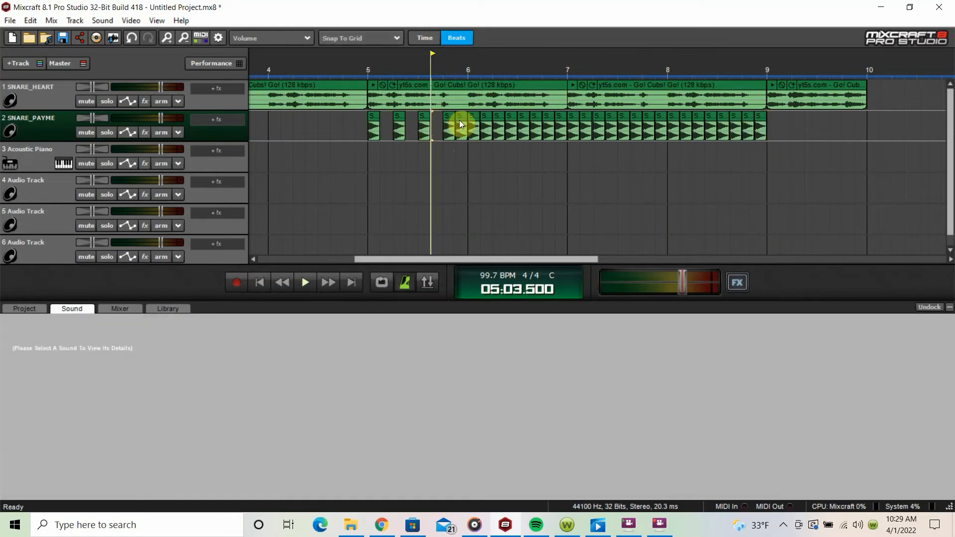
left_click(459, 121)
key("Delete")
Step: Delete every second snare clip in bar 6 of track 2
left_click(486, 123)
key("Delete")
left_click(507, 122)
key("Delete")
left_click(534, 119)
key("Delete")
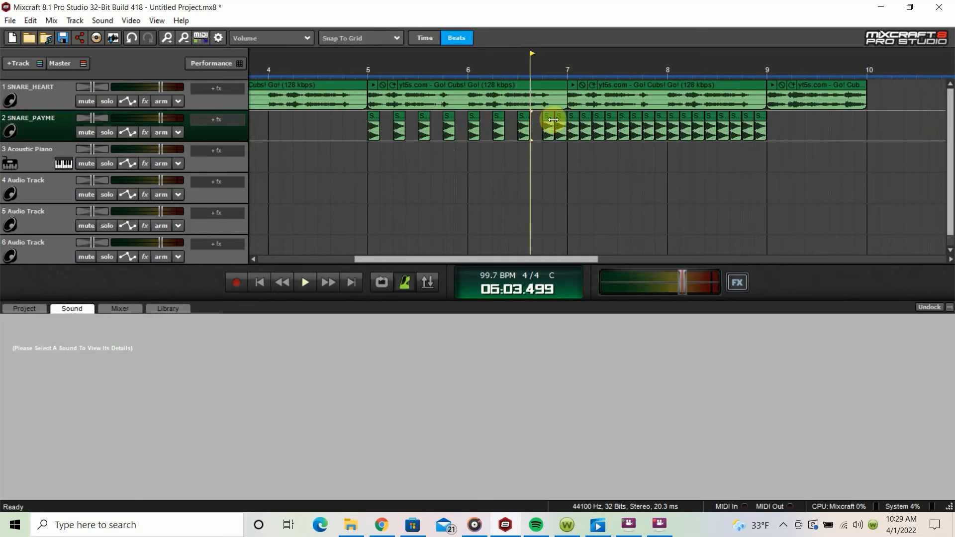
left_click(558, 122)
key("Delete")
Step: Delete all the snare clips in bar 8 and play the pattern from bar 5
left_click_drag(767, 129, 664, 128)
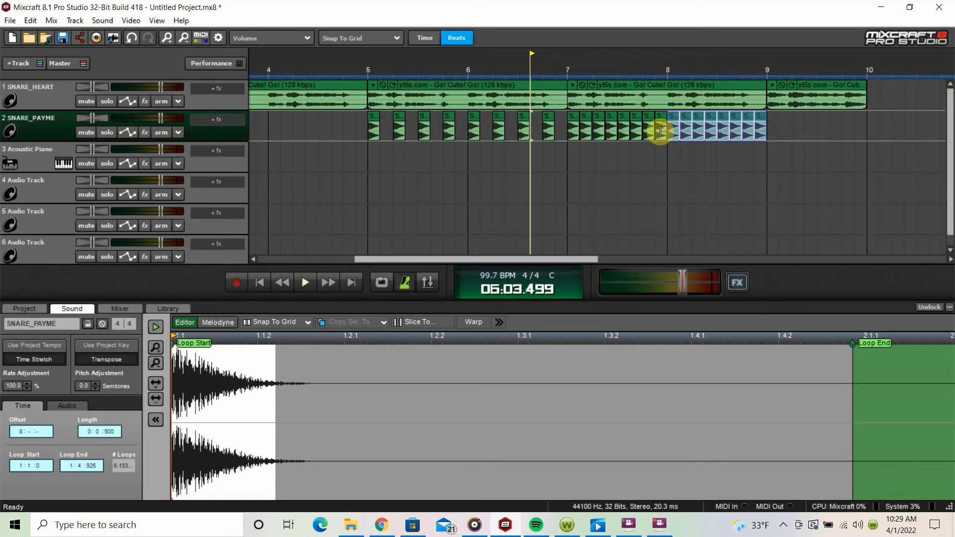
key("Delete")
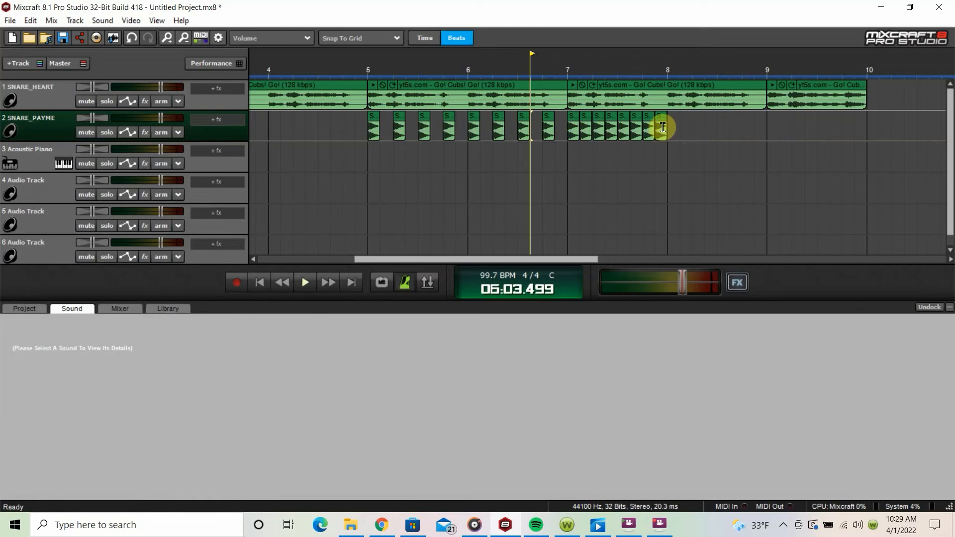
left_click(369, 71)
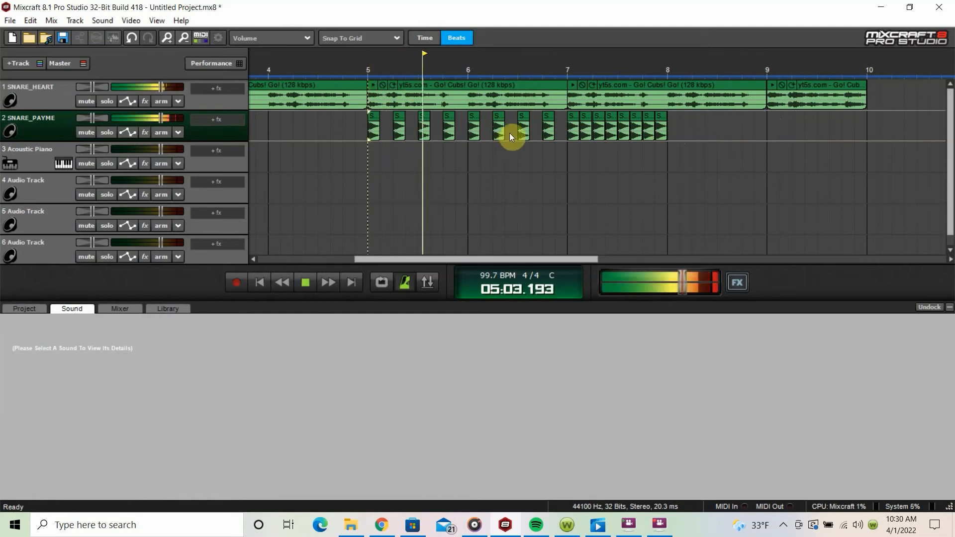
key("space")
Step: Lengthen the snare clips in bars 5 and 6 to one full beat each and play from bar 5
left_click(380, 127)
left_click_drag(380, 127, 466, 126)
left_click_drag(478, 124, 567, 124)
left_click(371, 81)
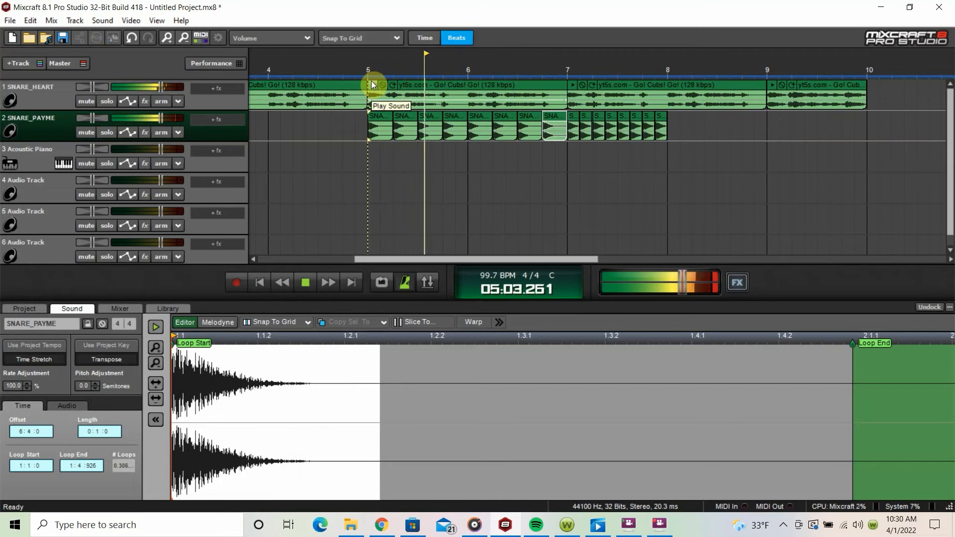
left_click(573, 122)
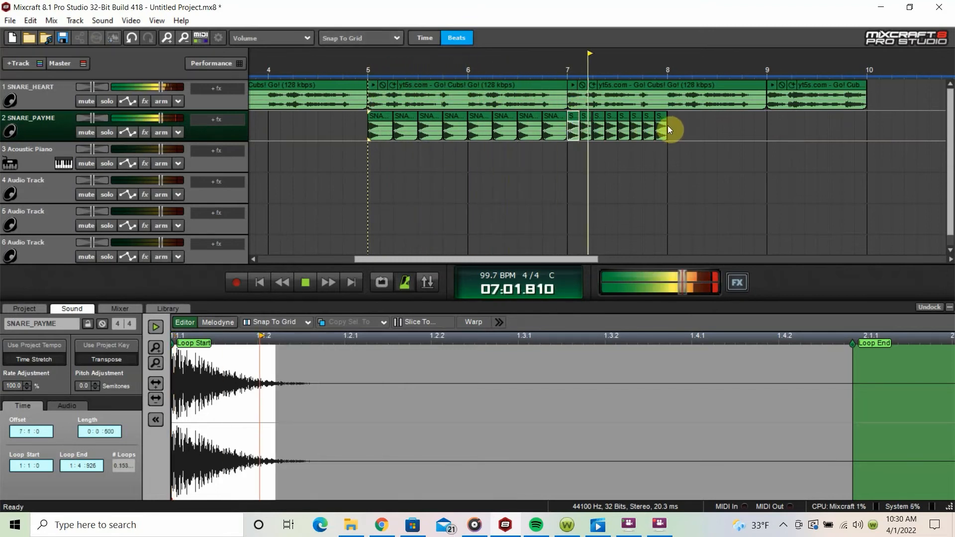
key("space")
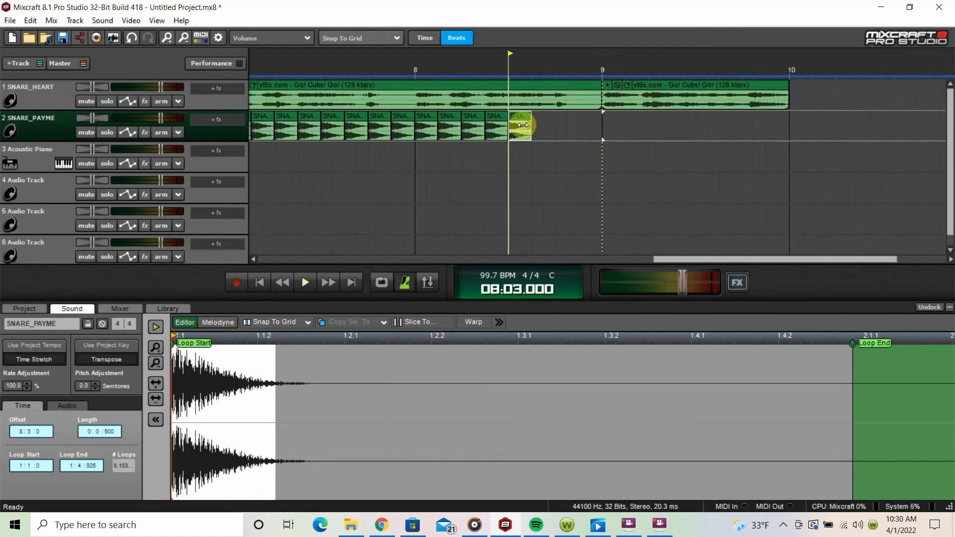
Step: Continue the half-beat snares to beat 3 of bar 8, fill the rest of the bar with quarter-beat snares, and play that roll
left_click_drag(523, 124, 520, 127)
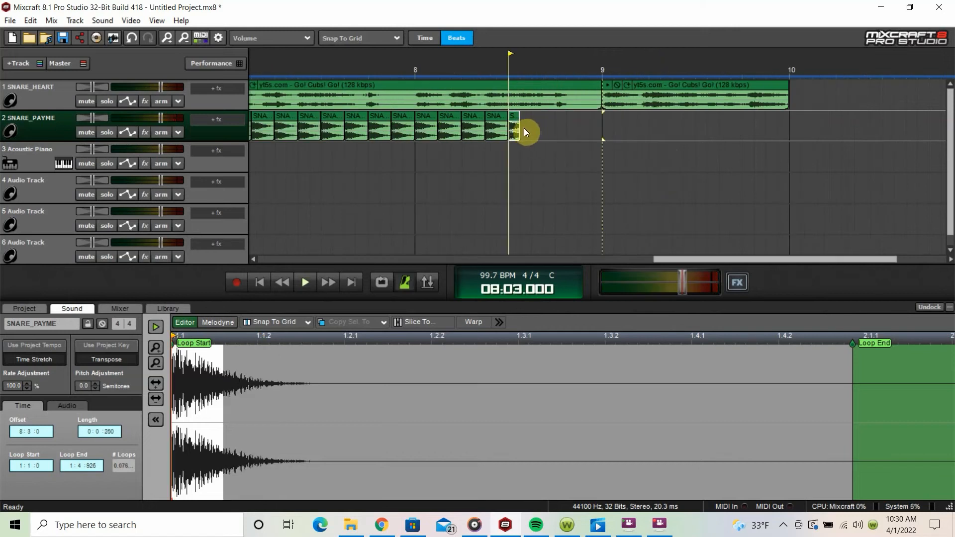
left_click(524, 128)
key("ctrl+v")
key("ctrl+v")
key("ctrl+v")
key("ctrl+v")
key("ctrl+v")
key("ctrl+v")
key("ctrl+v")
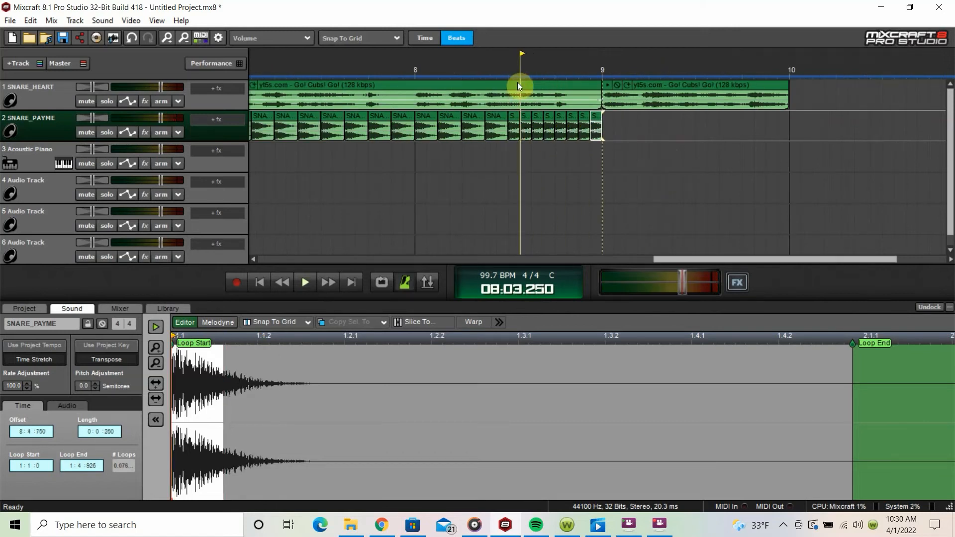
left_click(506, 70)
key("space")
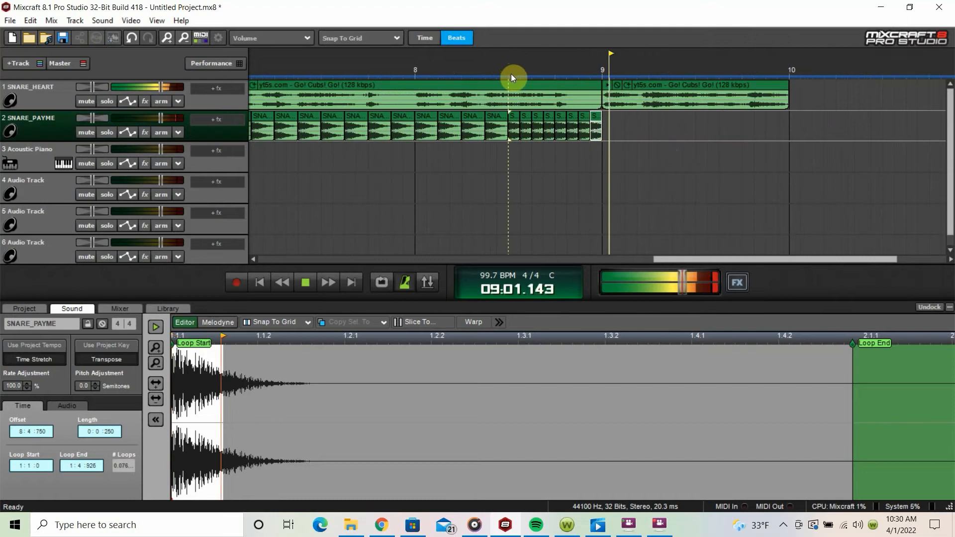
key("space")
Step: Place a 0.75-beat snare clip at the start of bar 9 and play the whole build-up from bar 5
key("space")
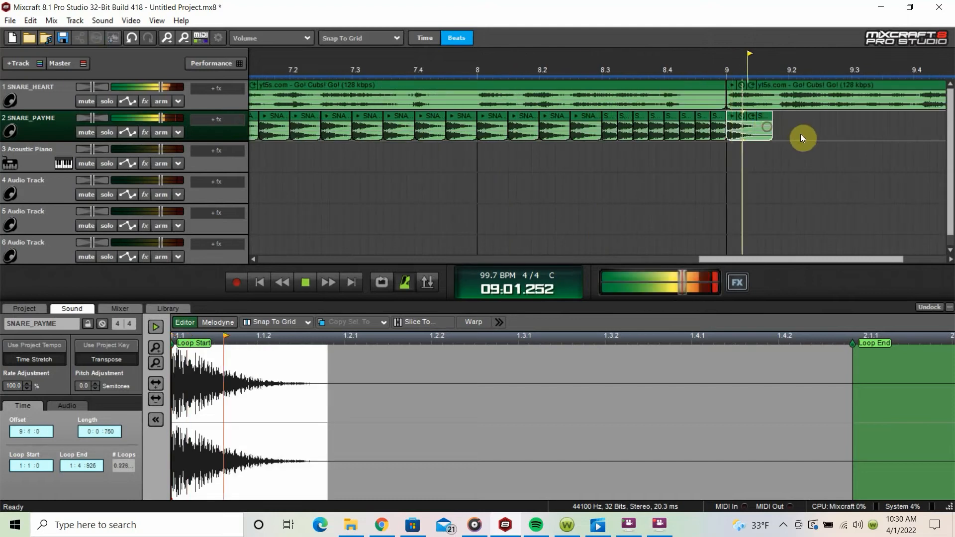
scroll(812, 158, "down", 2)
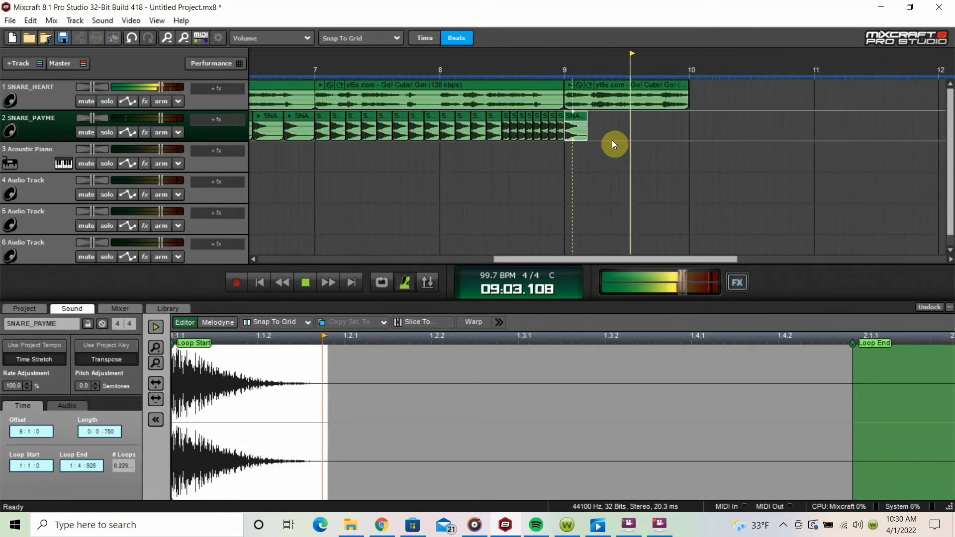
key("space")
scroll(314, 90, "down", 2)
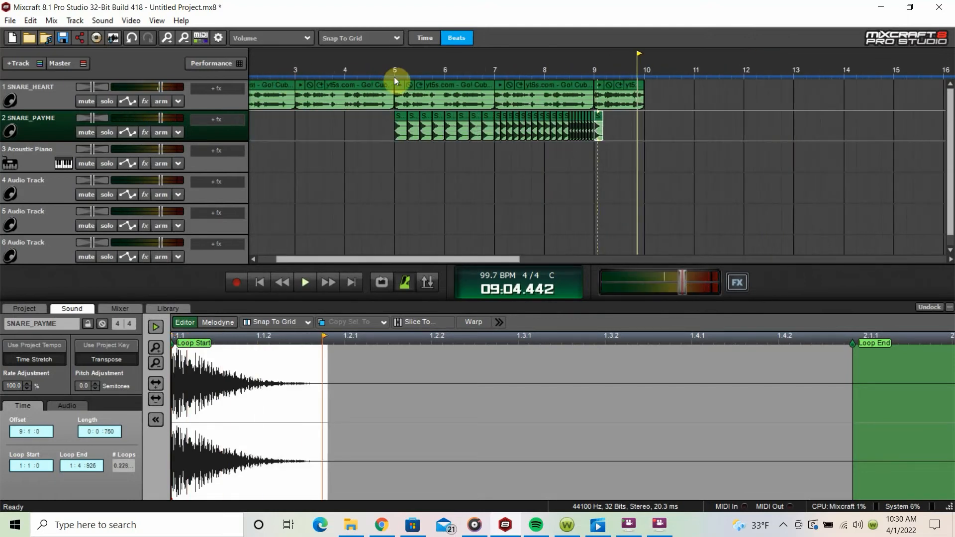
left_click(393, 74)
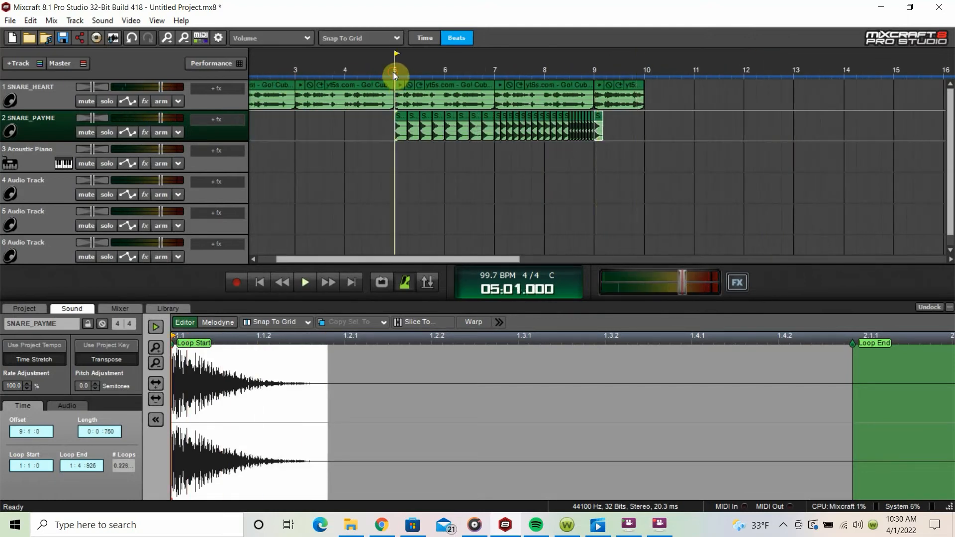
key("space")
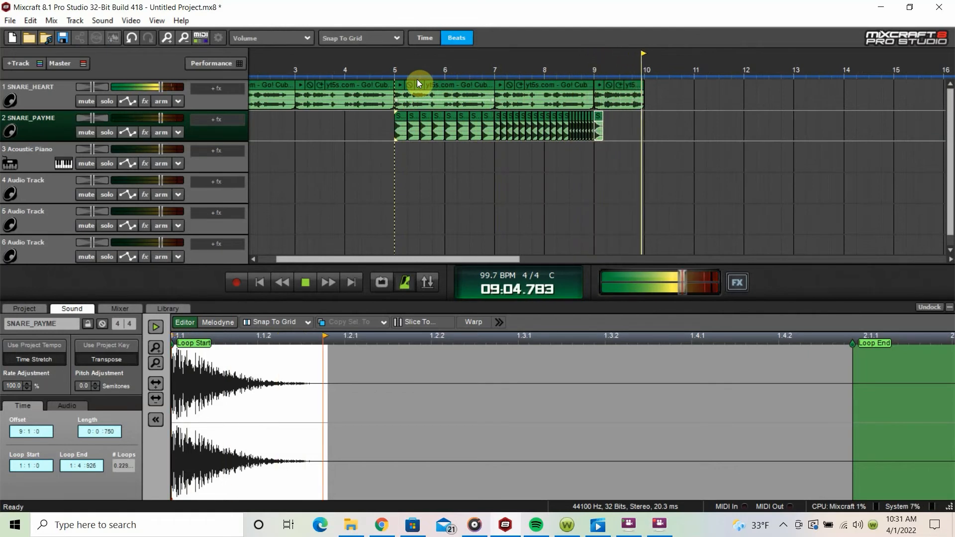
key("space")
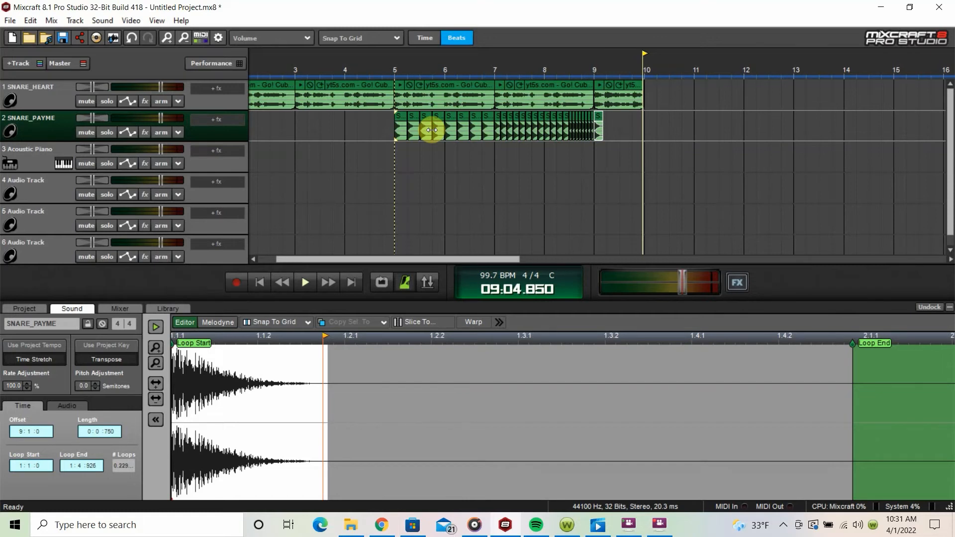
Step: Set the insert position to bar 10 on track 2 and show the Trap song kit in the loop library
scroll(480, 130, "down", 3)
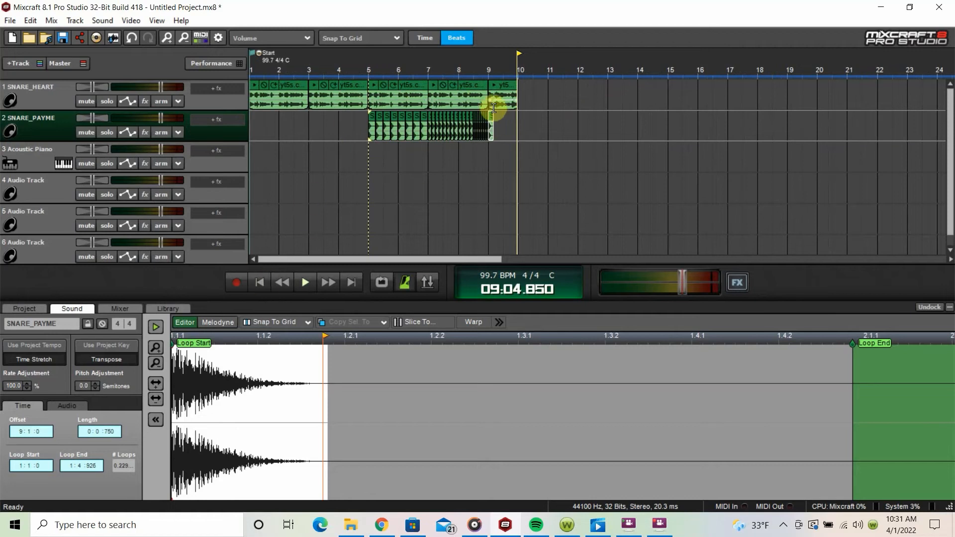
left_click(518, 121)
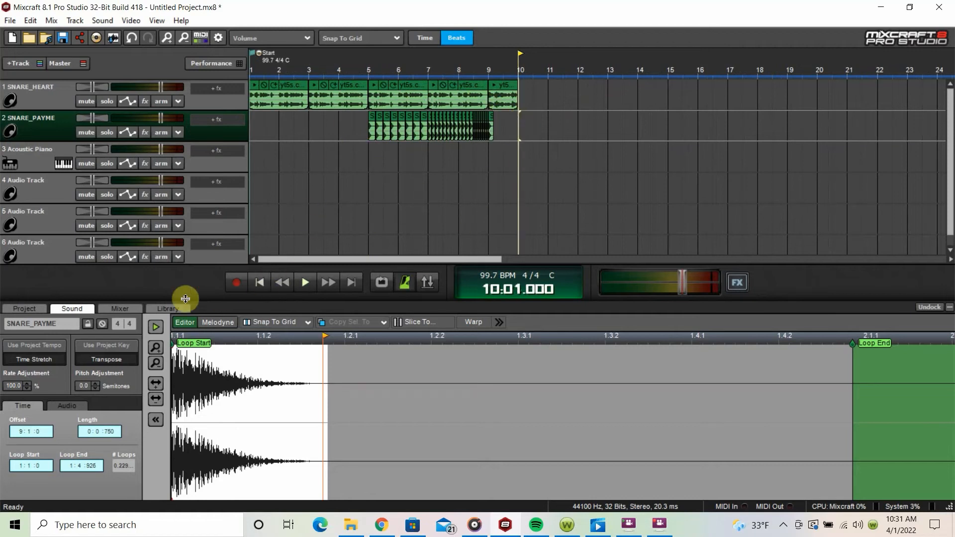
left_click(173, 308)
left_click(179, 322)
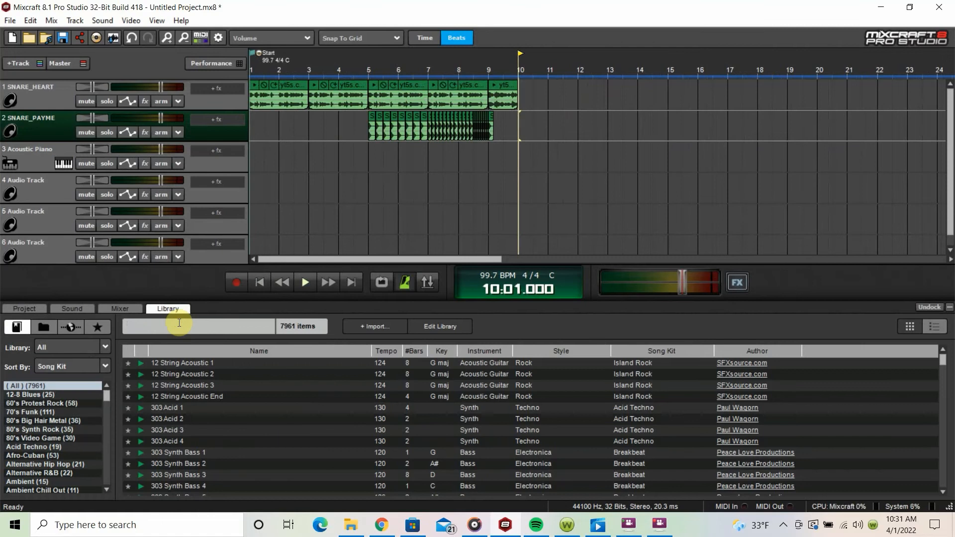
scroll(85, 419, "down", 3)
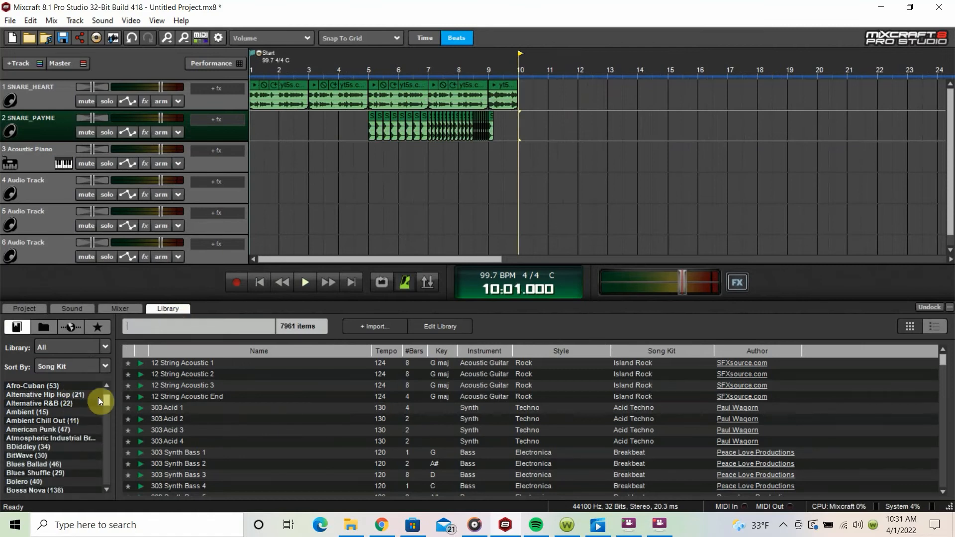
left_click_drag(104, 399, 126, 458)
scroll(84, 442, "down", 9)
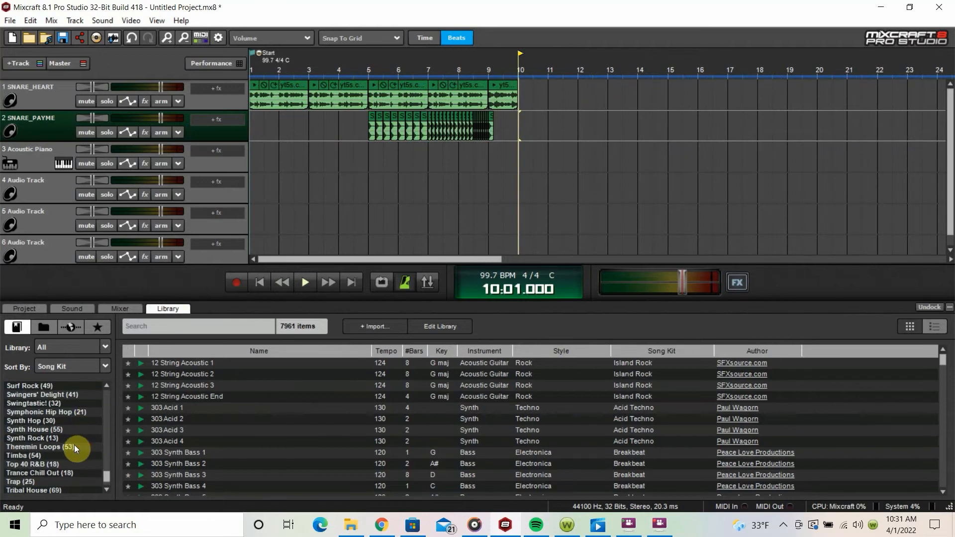
scroll(73, 444, "down", 1)
left_click(45, 474)
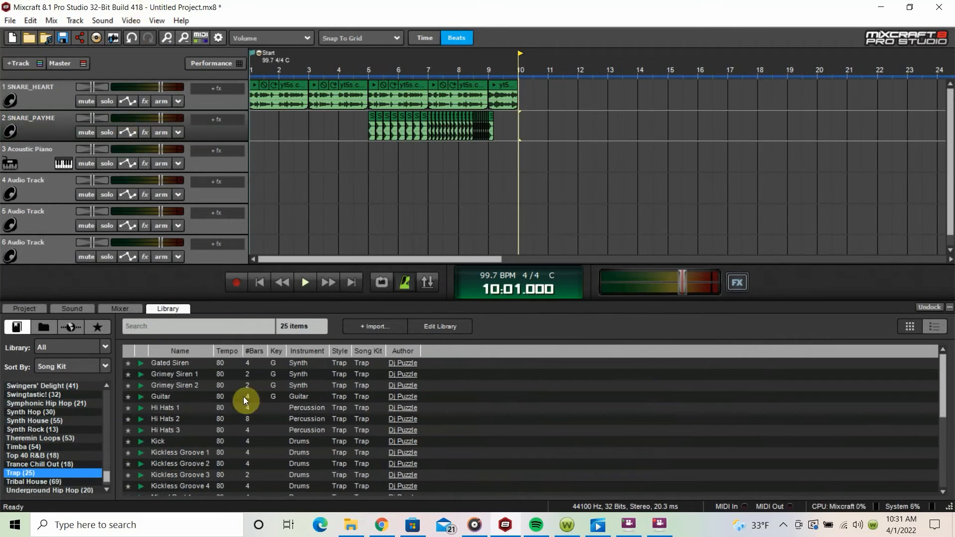
Step: Preview the Sub Kick loop from the Trap kit and place it at bar 10 on track 4
scroll(210, 381, "down", 5)
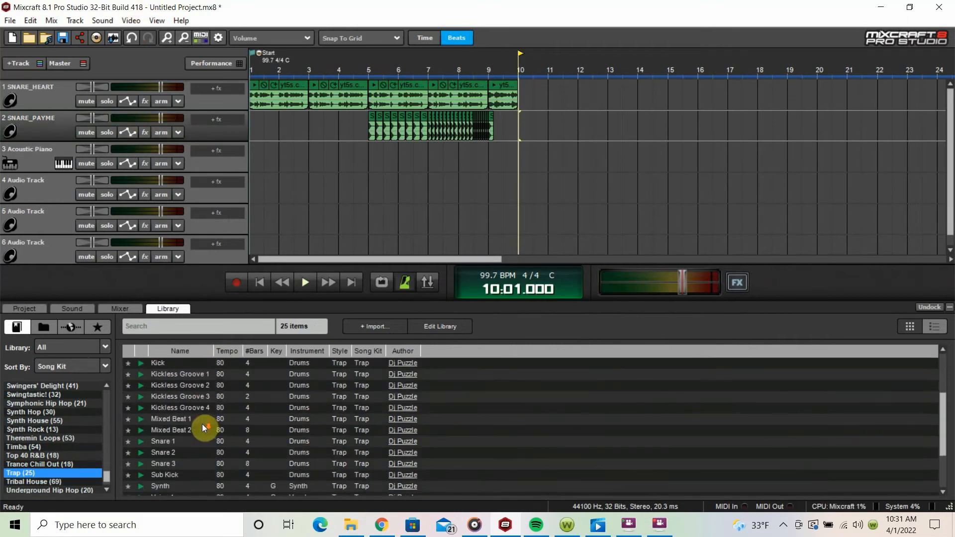
scroll(171, 433, "down", 1)
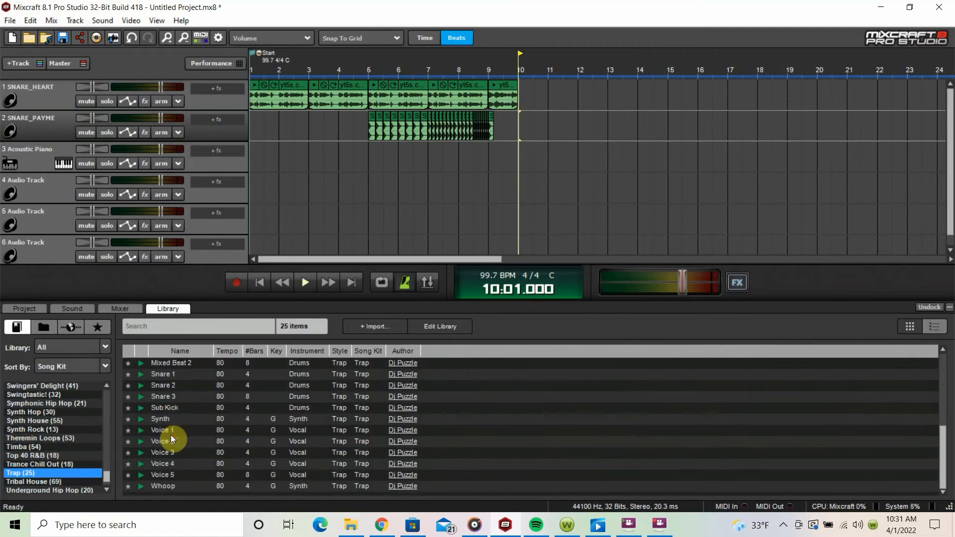
scroll(171, 434, "up", 4)
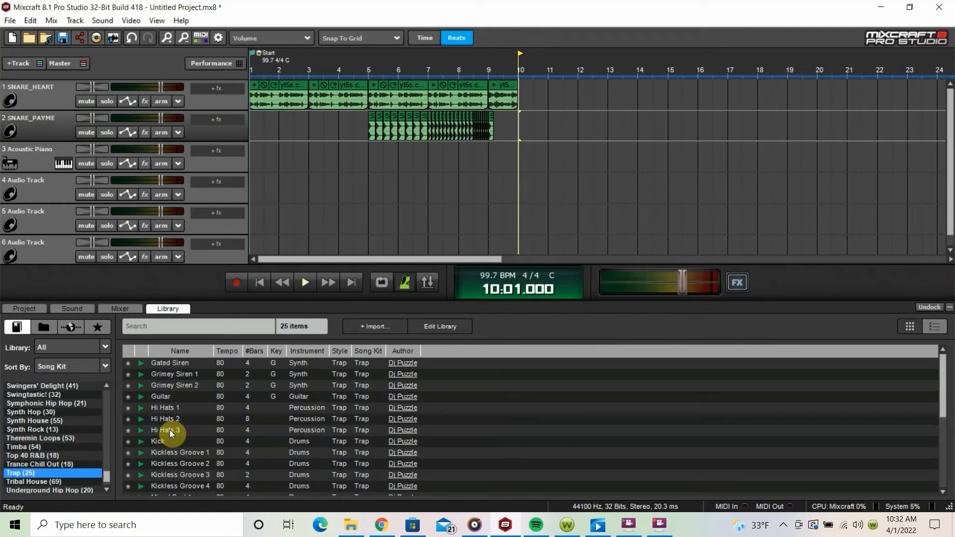
scroll(169, 430, "down", 3)
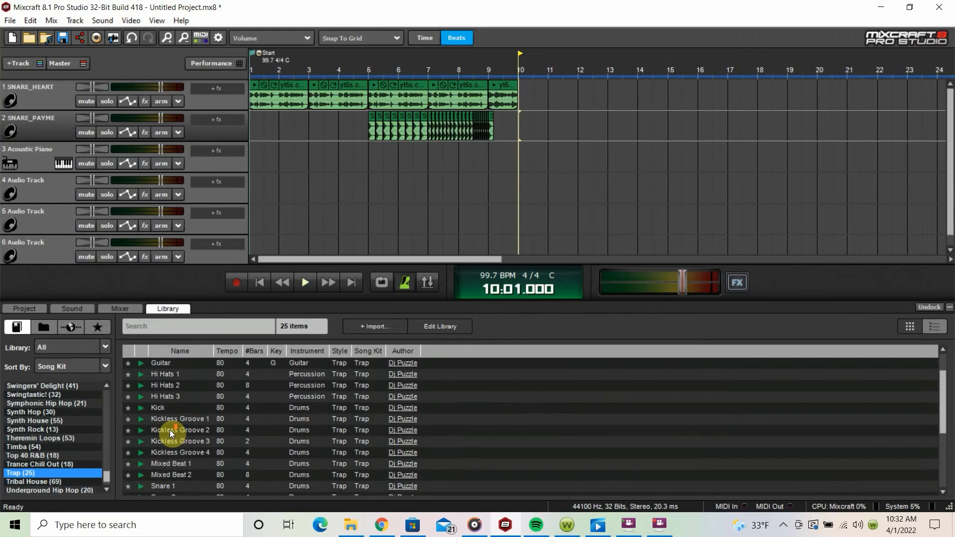
scroll(169, 430, "down", 3)
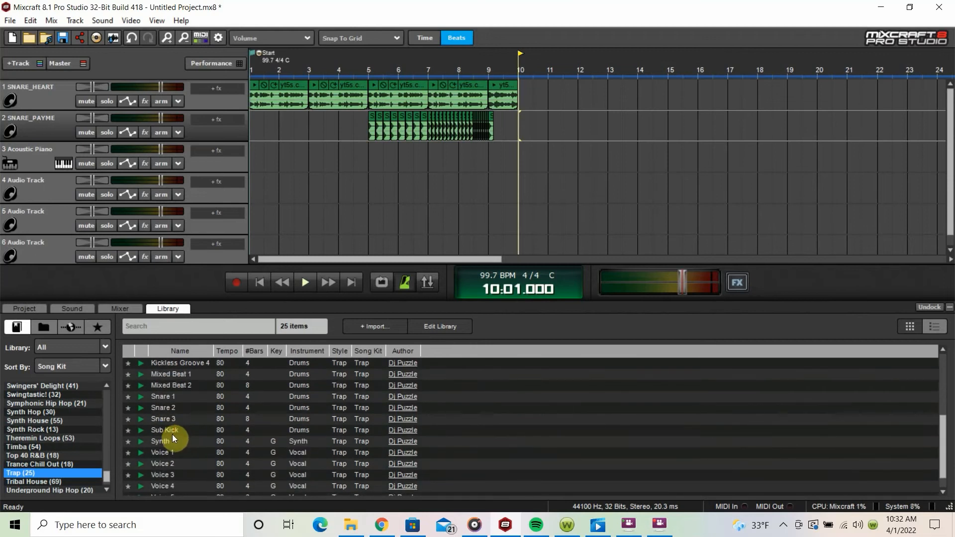
scroll(196, 453, "up", 1)
left_click(141, 443)
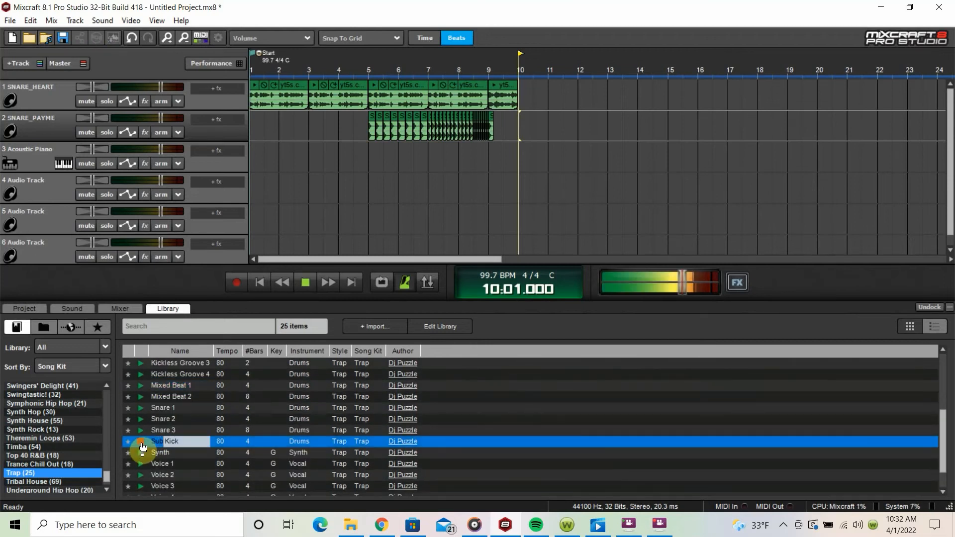
left_click(142, 444)
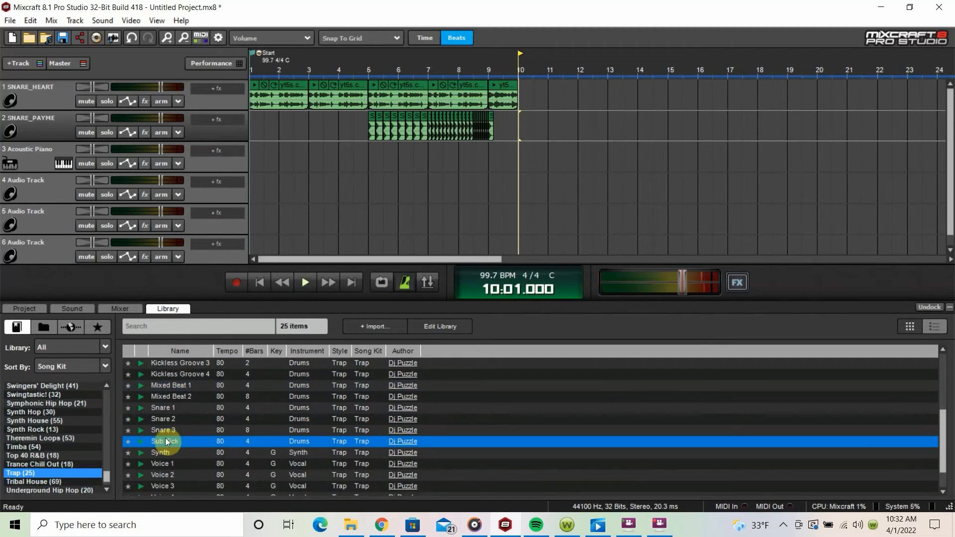
left_click_drag(166, 442, 510, 189)
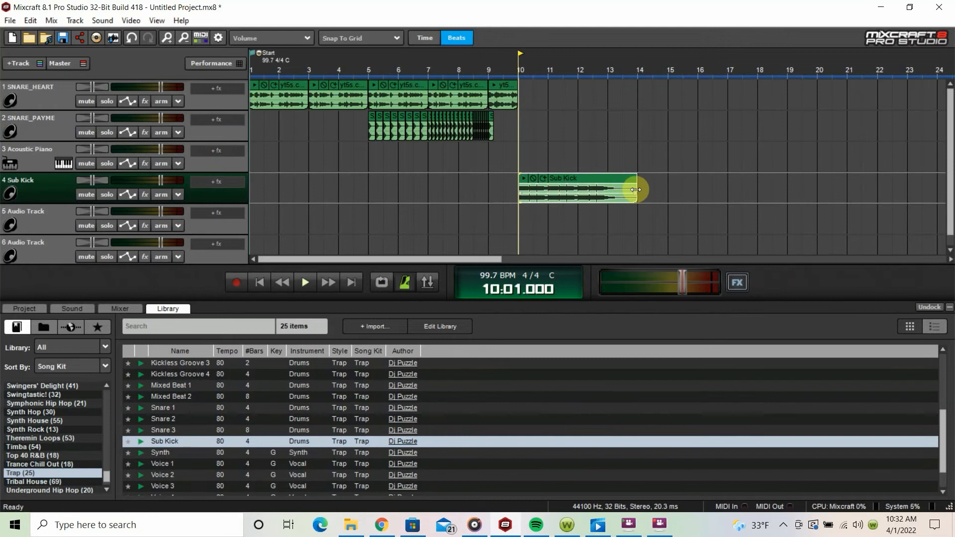
Step: Play the Sub Kick clip from bar 10 and inspect its waveform up close
key("space")
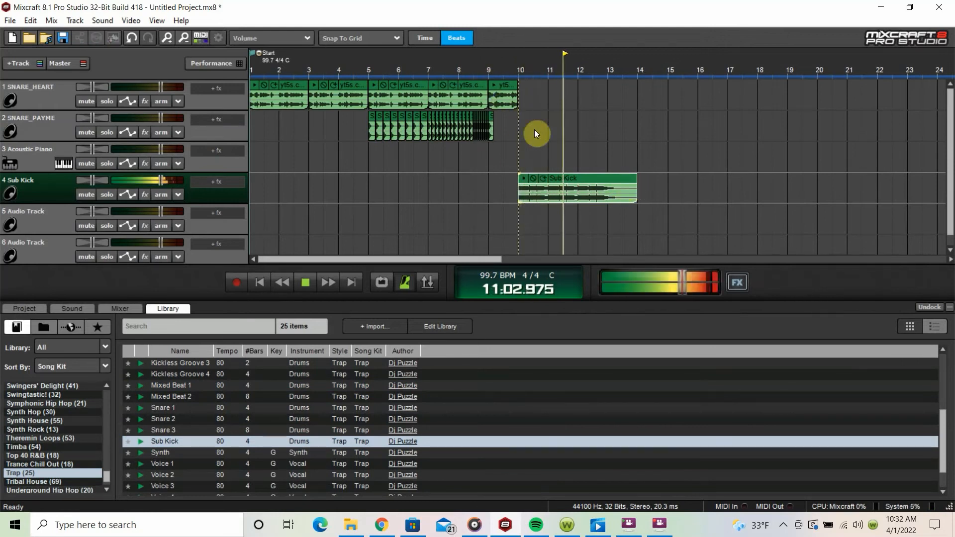
key("space")
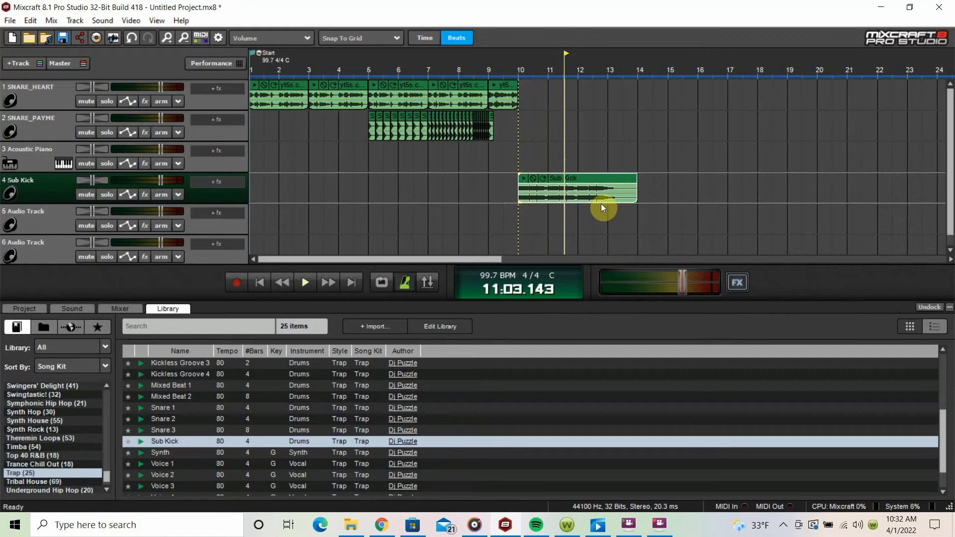
scroll(601, 205, "up", 4)
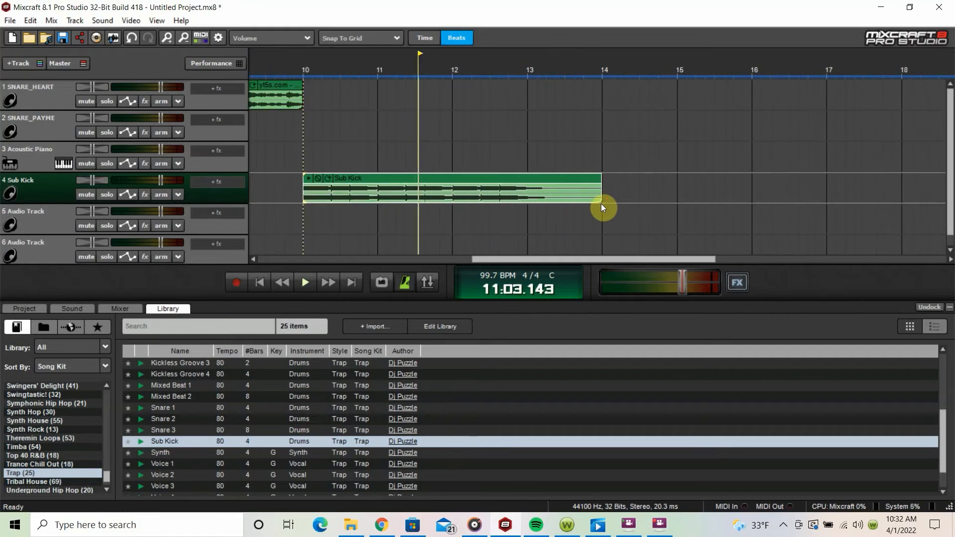
scroll(601, 204, "down", 1)
scroll(575, 203, "down", 1)
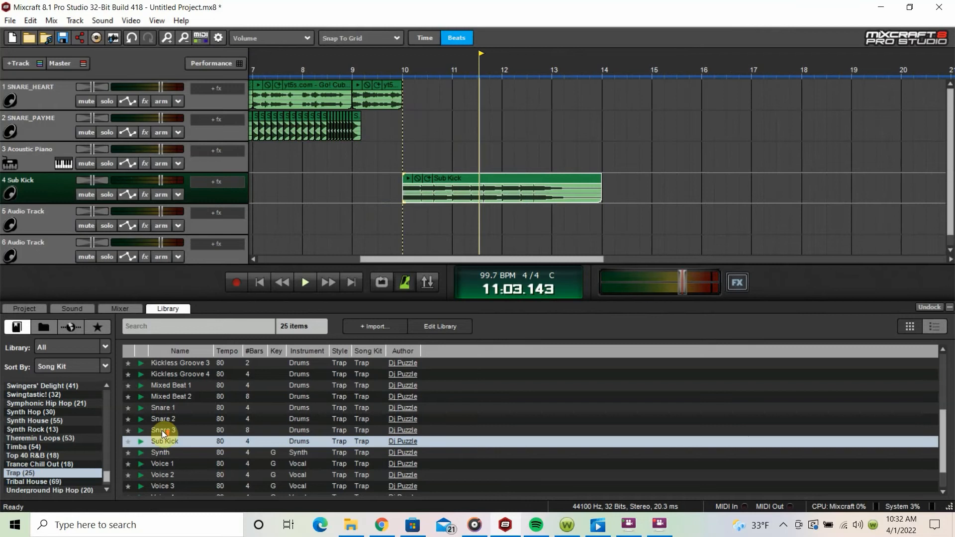
scroll(163, 433, "up", 3)
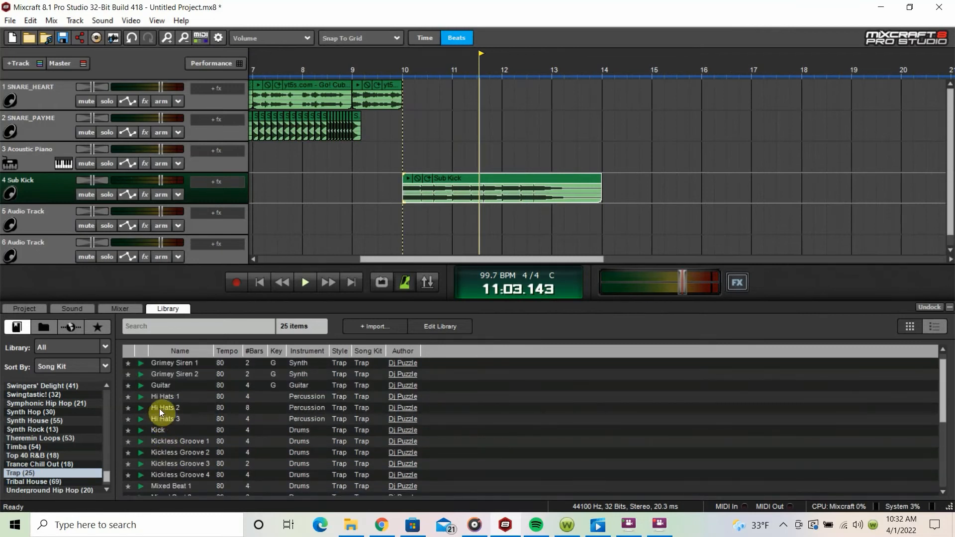
scroll(145, 418, "up", 1)
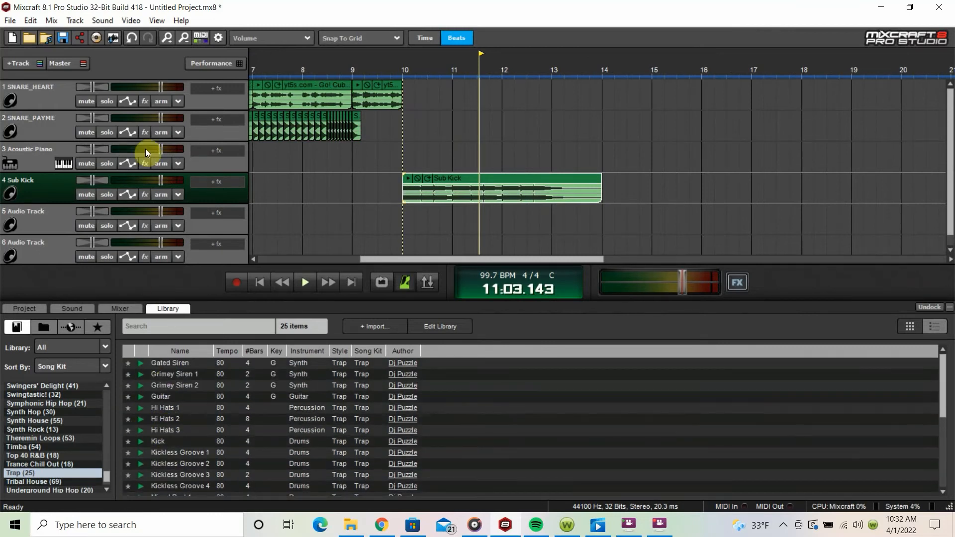
left_click(104, 20)
left_click(120, 31)
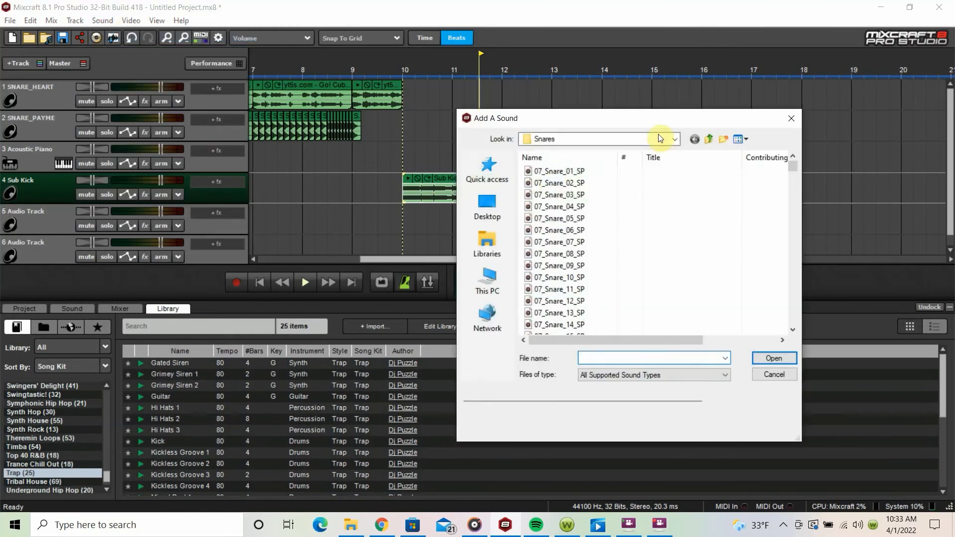
left_click_drag(792, 165, 792, 324)
left_click(792, 118)
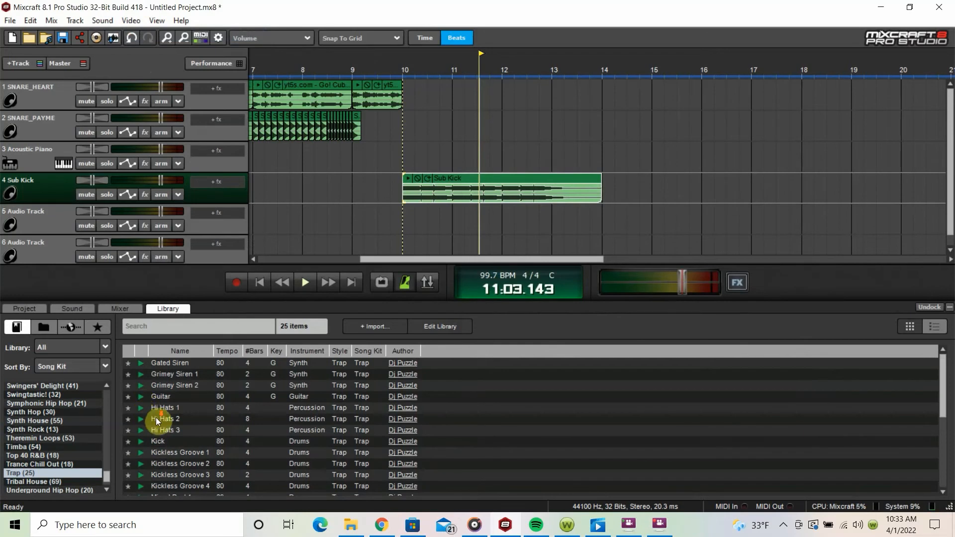
Step: Preview the Snare 1, Snare 2 and Snare 3 loops and place Snare 3 at bar 10 on track 5
scroll(157, 419, "down", 3)
left_click(142, 429)
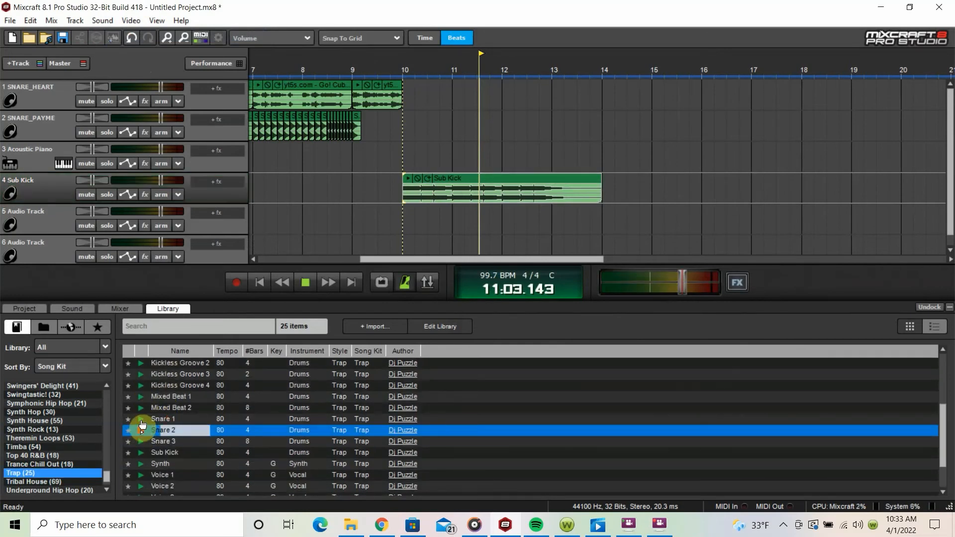
left_click(141, 420)
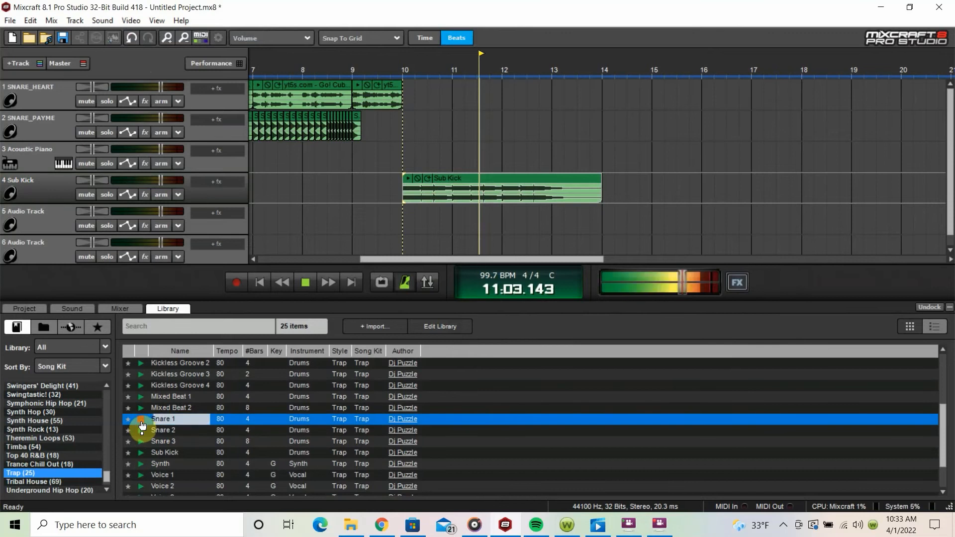
left_click(142, 431)
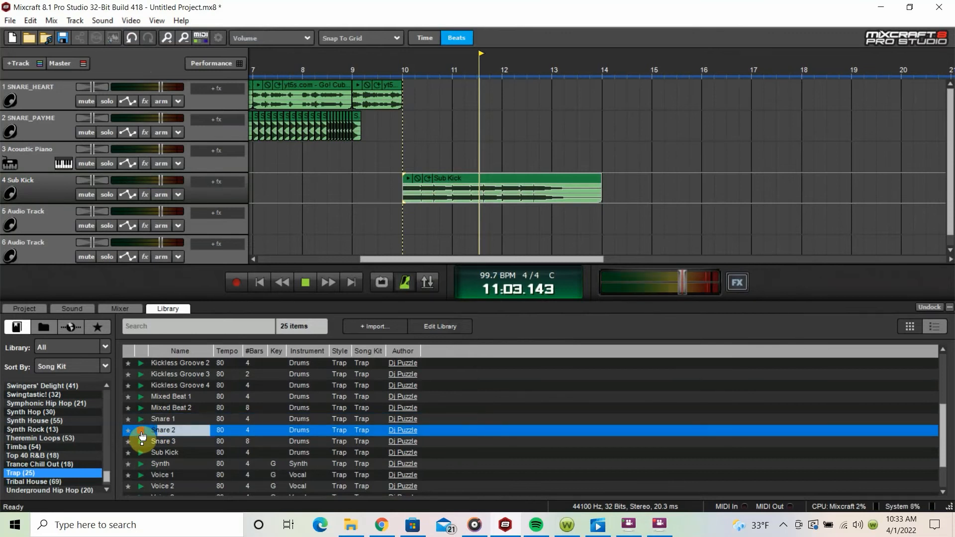
scroll(149, 435, "down", 1)
scroll(149, 435, "down", 1)
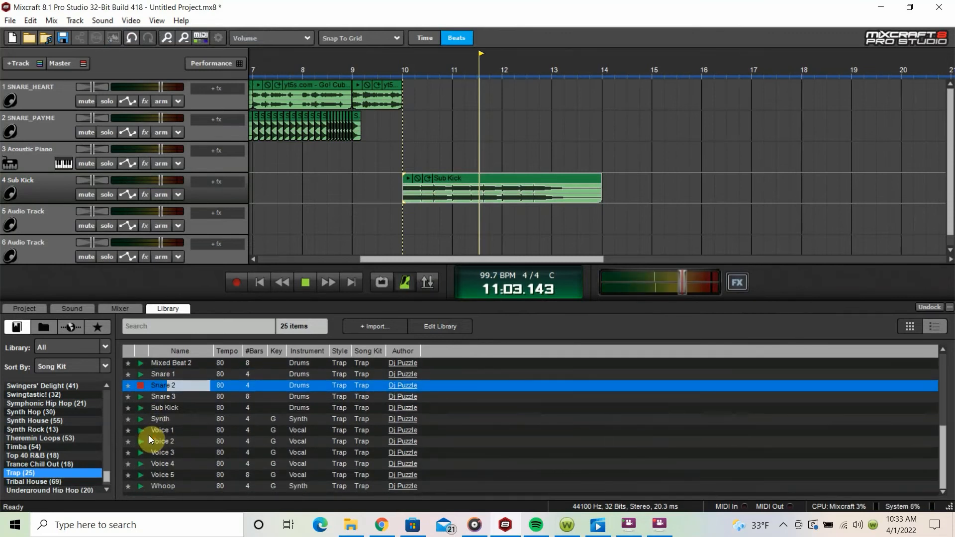
left_click(142, 397)
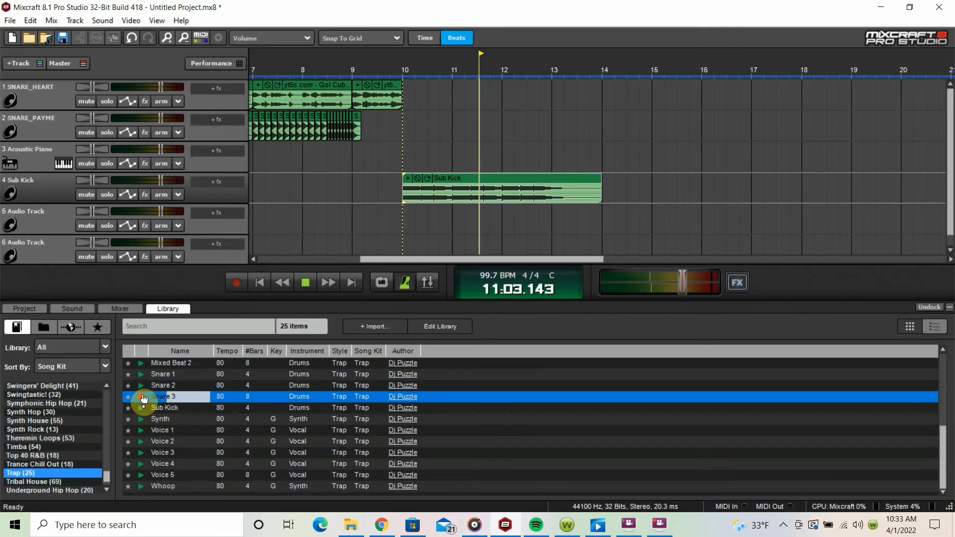
left_click(143, 399)
left_click_drag(175, 397, 404, 220)
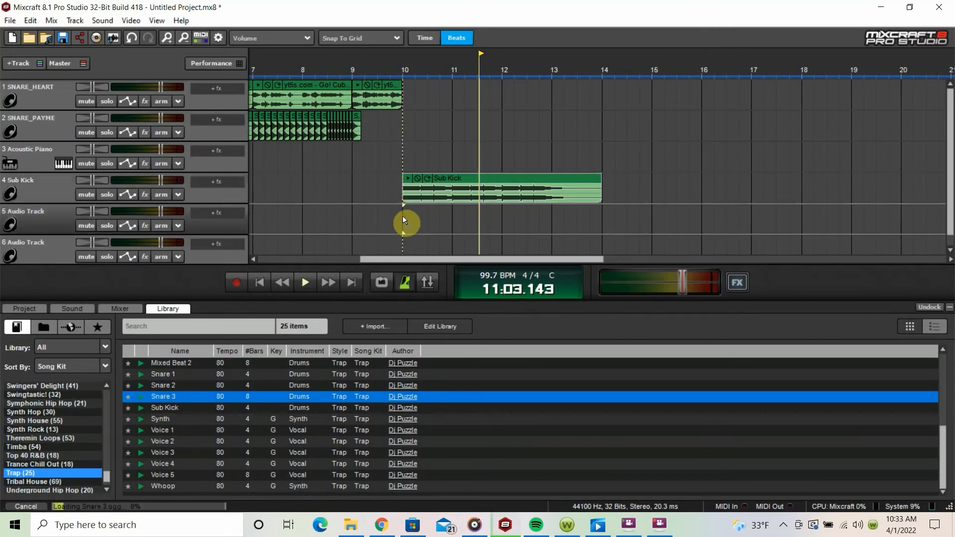
Step: While playing from bar 10, trim the Snare 3 clip to end at bar 14 and repeat Sub Kick from bar 13 to bar 14
left_click(404, 148)
key("space")
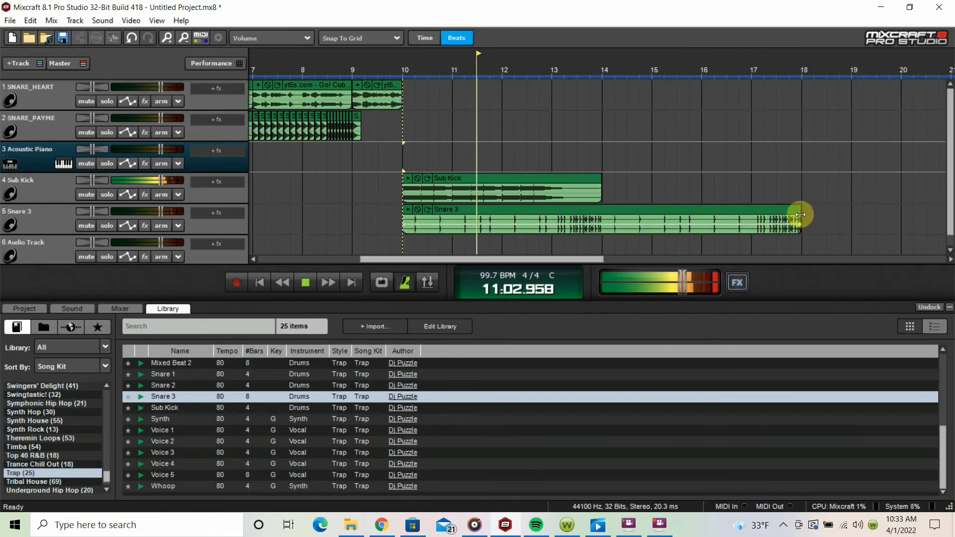
left_click_drag(800, 215, 604, 248)
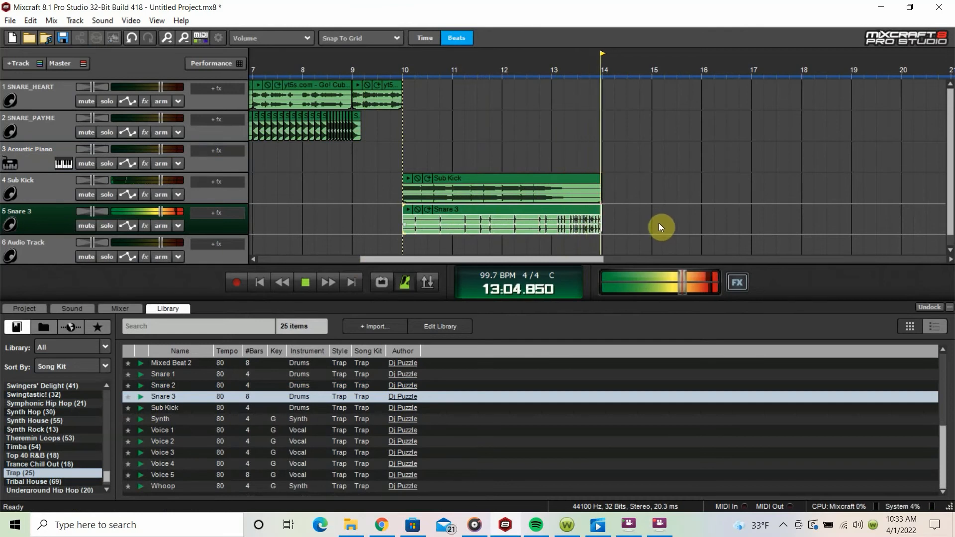
key("space")
mouse_move(600, 192)
left_mouse_down()
mouse_move(408, 187)
mouse_move(597, 171)
mouse_move(594, 180)
left_mouse_up()
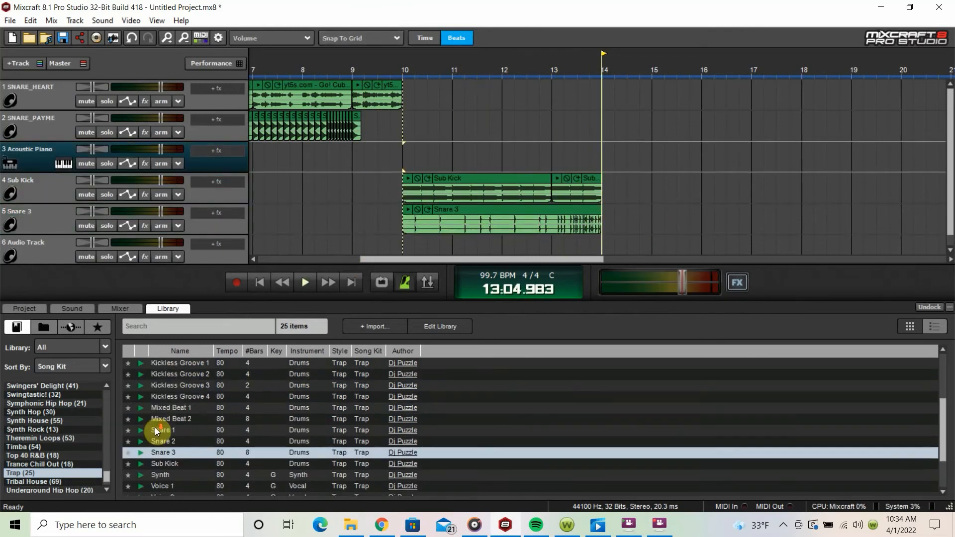
Step: Preview the Hi Hats 1, Hi Hats 2 and Hi Hats 3 loops of the Trap kit
scroll(154, 431, "down", 2)
scroll(152, 430, "up", 2)
scroll(151, 427, "up", 2)
left_click(142, 385)
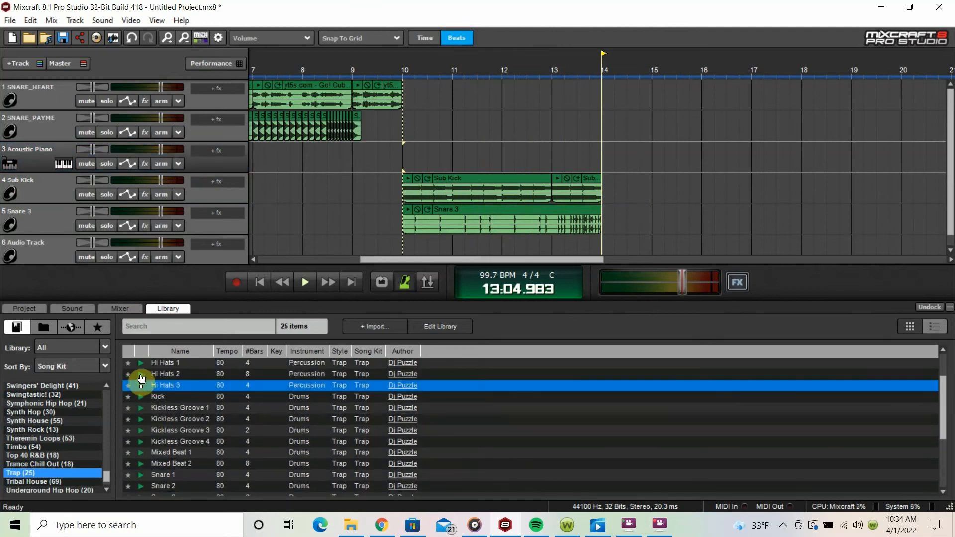
left_click(141, 384)
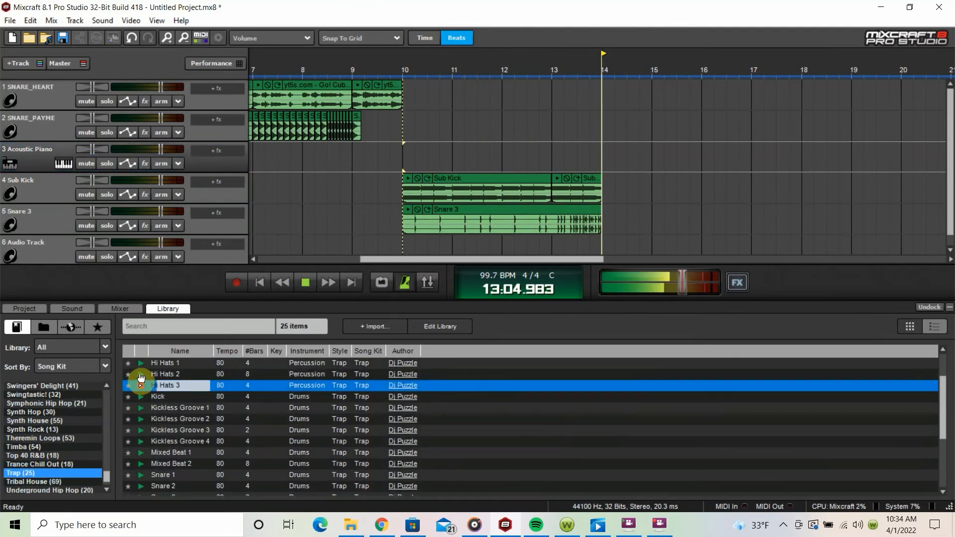
left_click(141, 376)
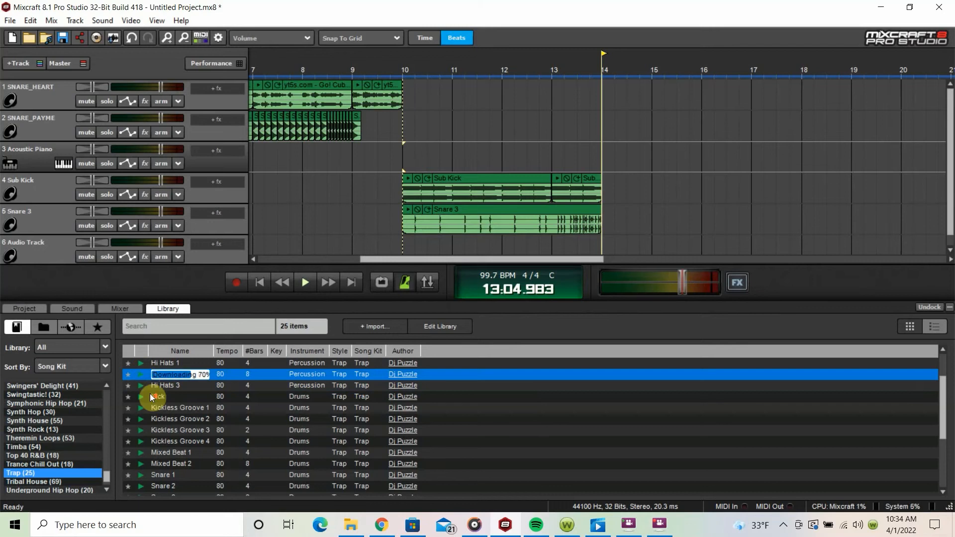
scroll(151, 393, "up", 1)
left_click(141, 374)
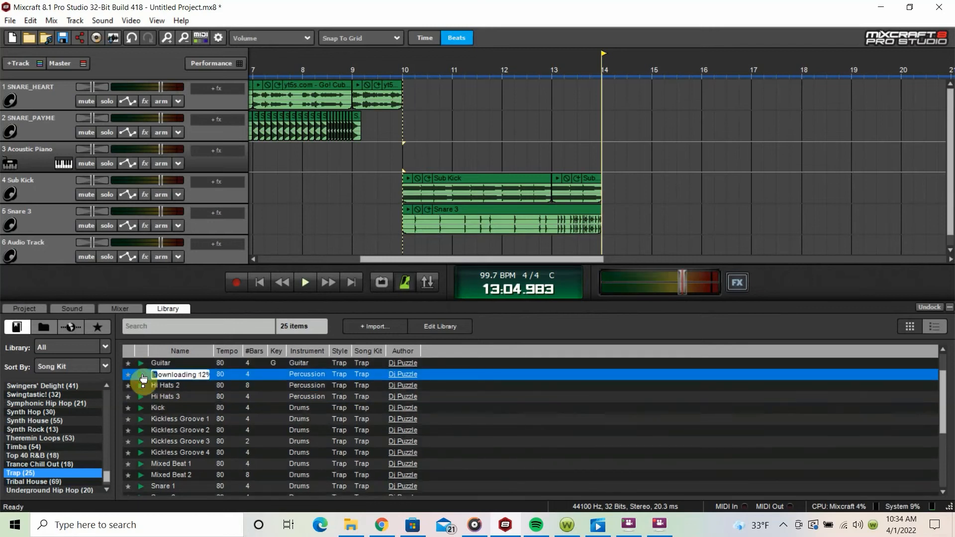
scroll(100, 178, "down", 1)
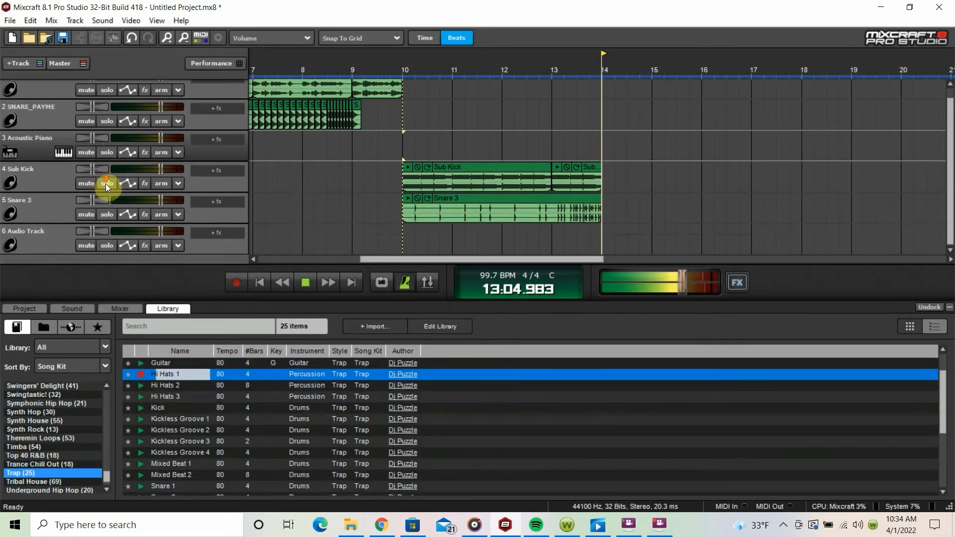
left_click(141, 398)
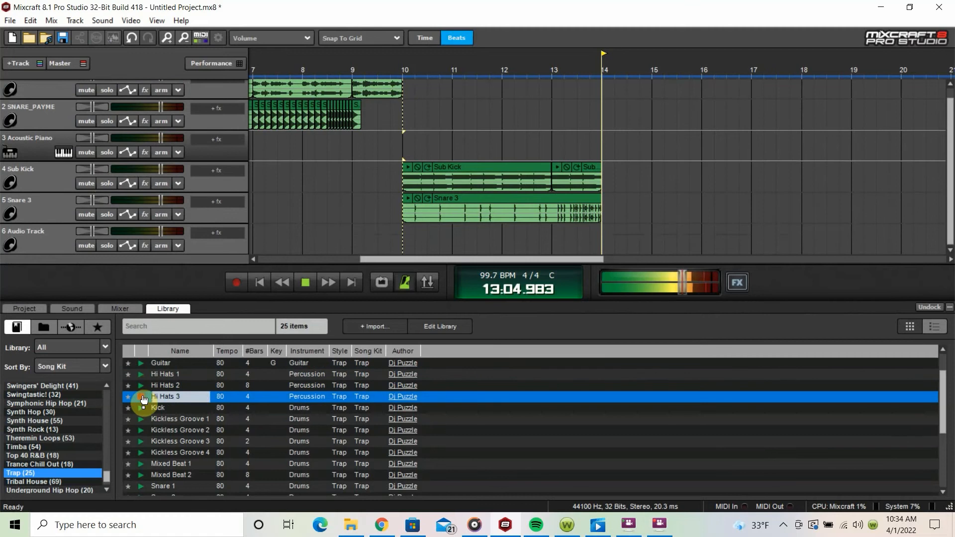
Step: Try the Hi Hats 3 loop at bar 10 on track 6 together with the kick and snare, and delete its clip
left_click_drag(165, 395, 403, 249)
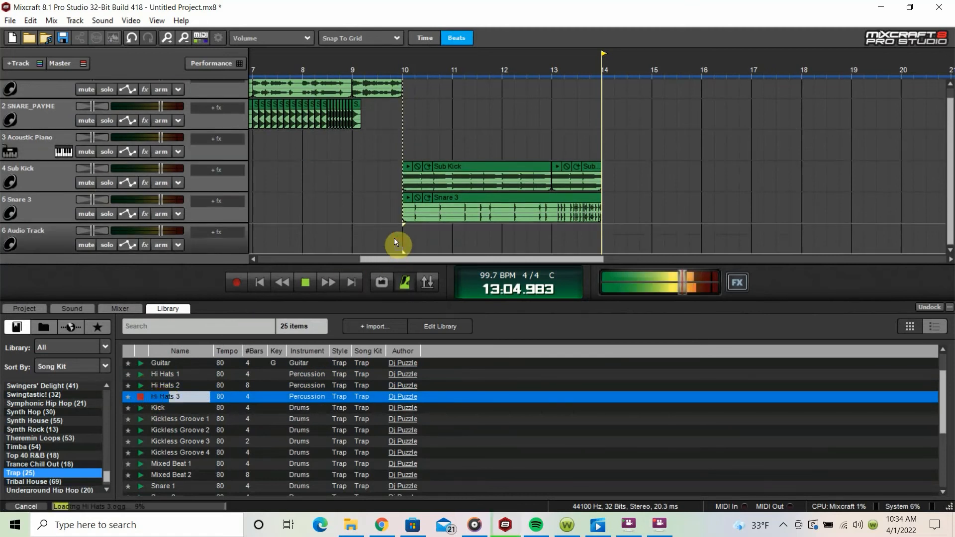
left_click(403, 150)
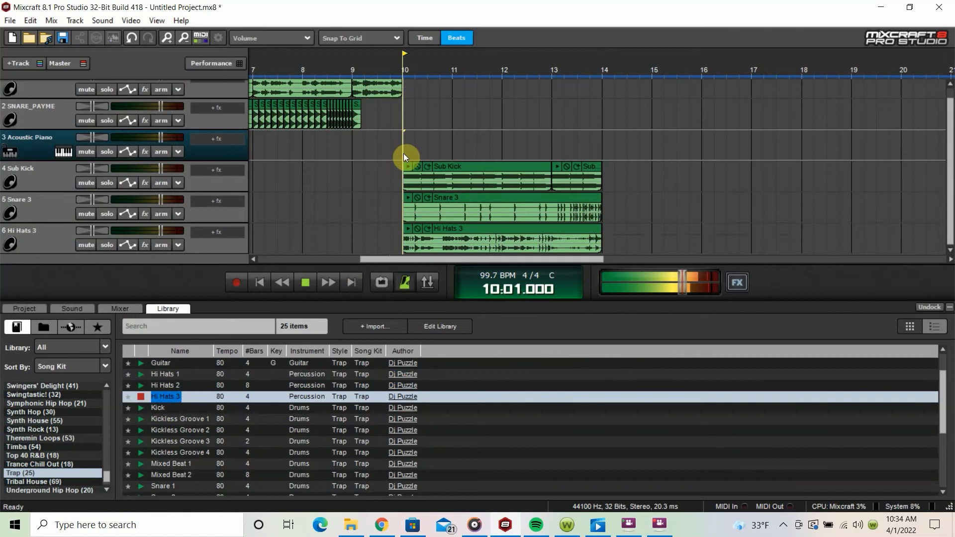
key("space")
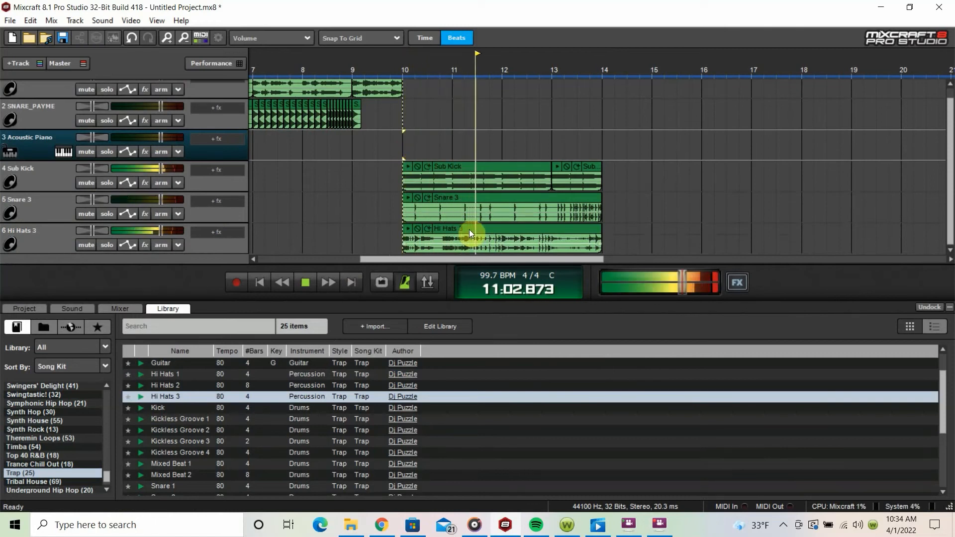
left_click(466, 223)
key("space")
key("Delete")
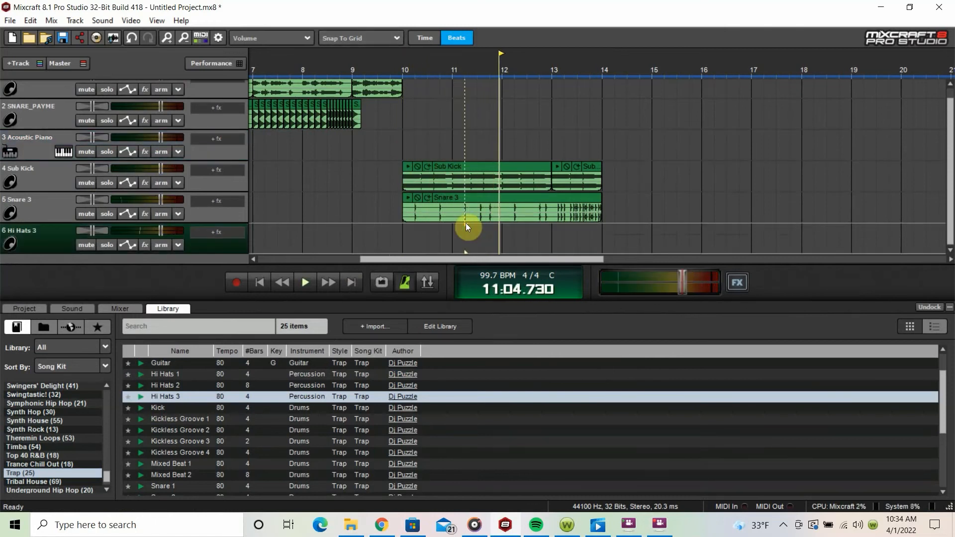
Step: Preview the 2HATZ and 07_Hats samples in the Percs folder as hi-hat sounds for the beat
scroll(73, 201, "up", 1)
scroll(88, 201, "down", 1)
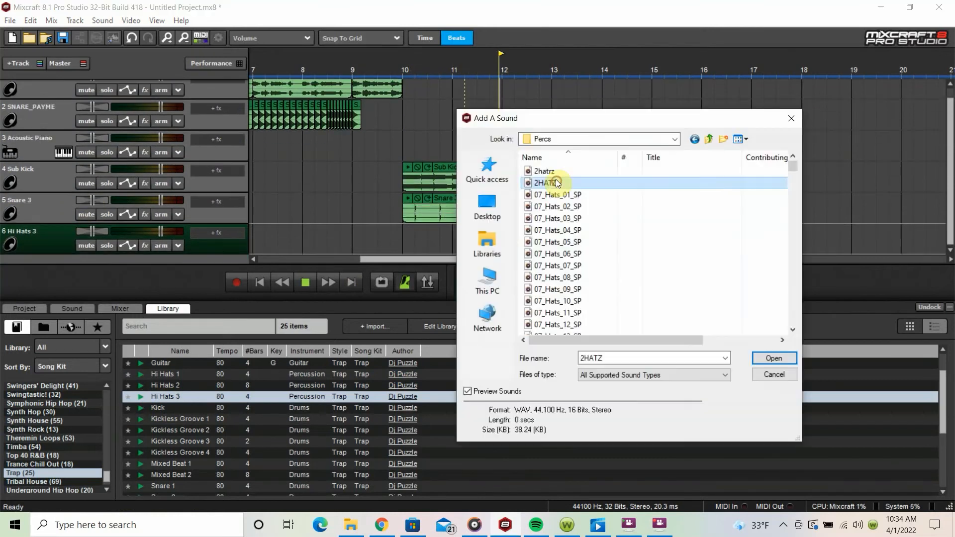
left_click(562, 242)
left_click(566, 276)
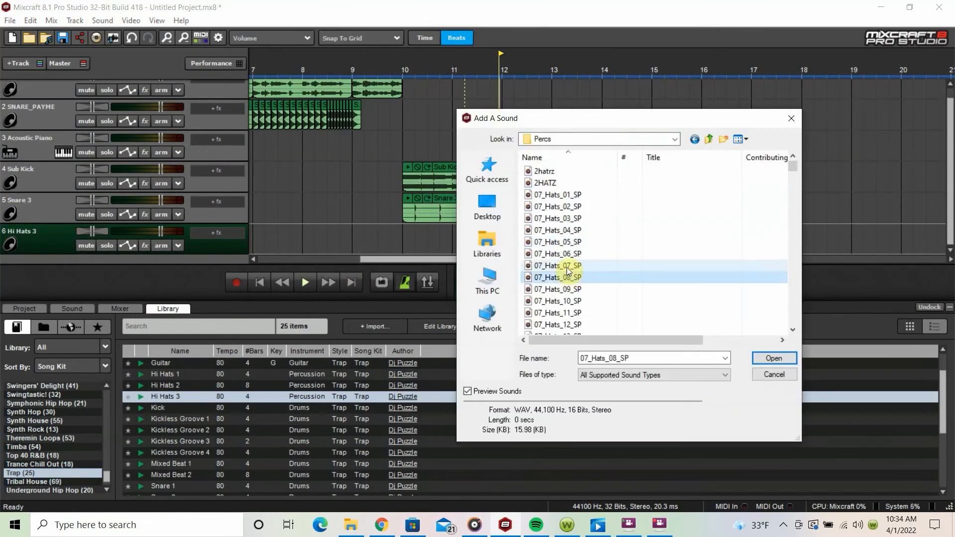
left_click(568, 289)
left_click(569, 301)
scroll(571, 318, "down", 1)
left_click(574, 303)
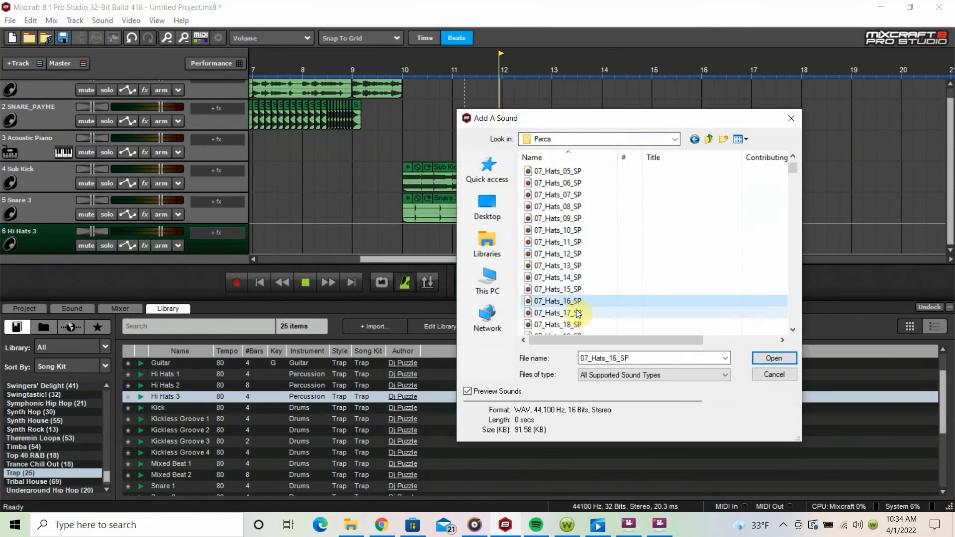
left_click(577, 313)
scroll(576, 315, "down", 1)
left_click(573, 313)
scroll(572, 314, "down", 1)
left_click(566, 218)
left_click(564, 184)
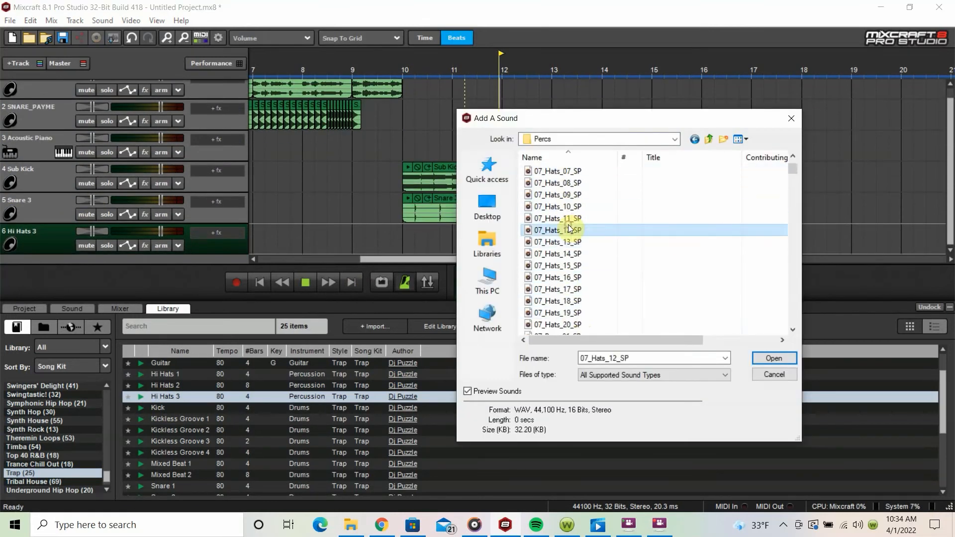
Step: Preview the Boom-Bap Hat CL samples in the Percs folder, including CL 94, CL 88 and CL 82
scroll(575, 268, "down", 10)
left_click(564, 207)
scroll(564, 207, "up", 2)
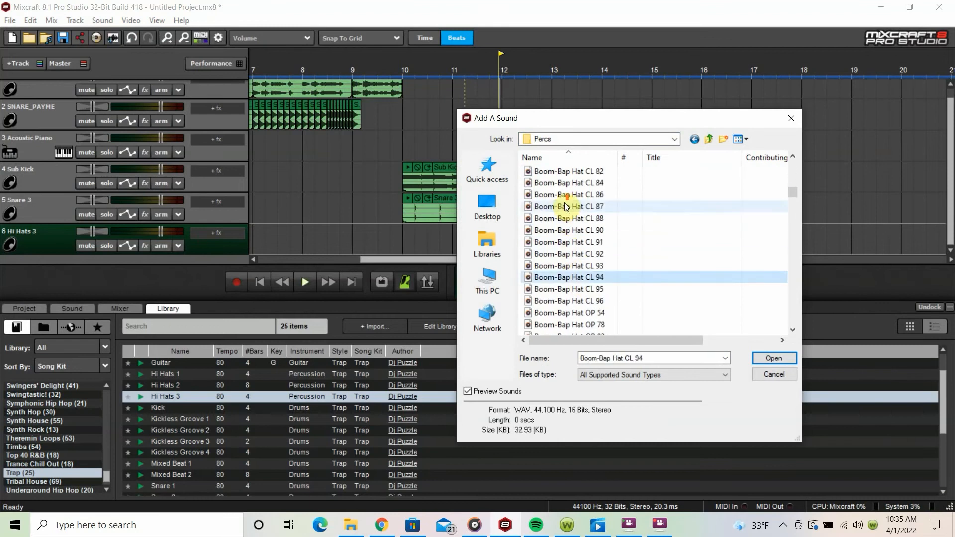
left_click(570, 265)
left_click(570, 254)
left_click(573, 240)
left_click(572, 218)
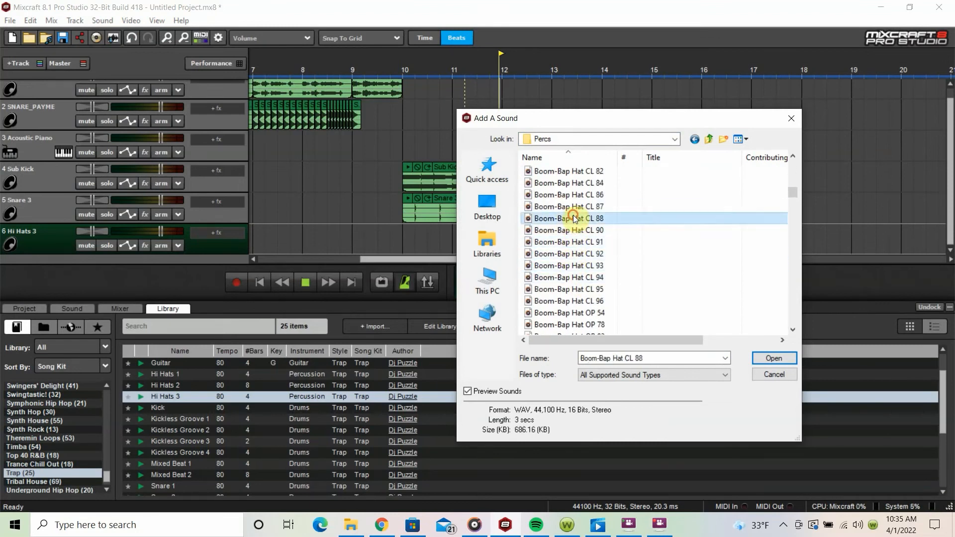
left_click(575, 194)
left_click(576, 182)
left_click(577, 174)
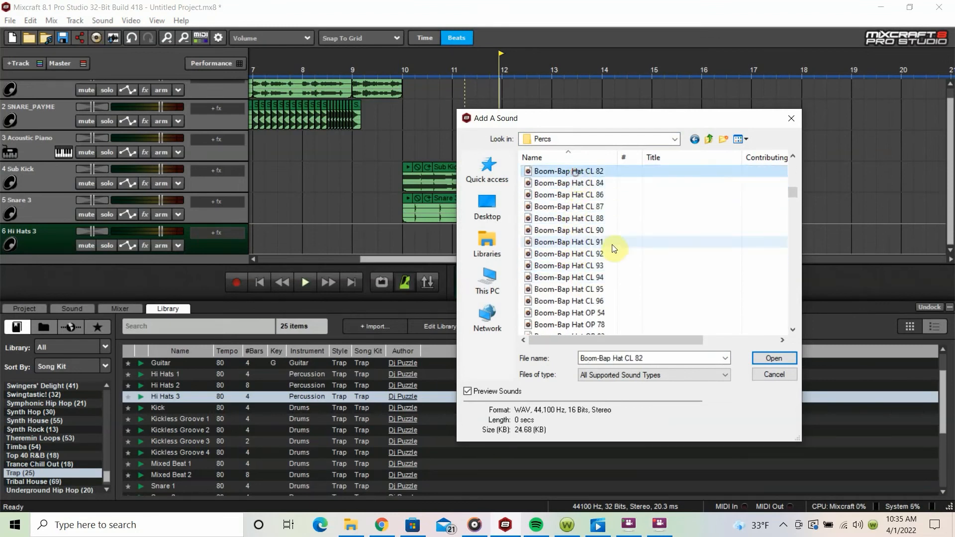
scroll(599, 220, "up", 2)
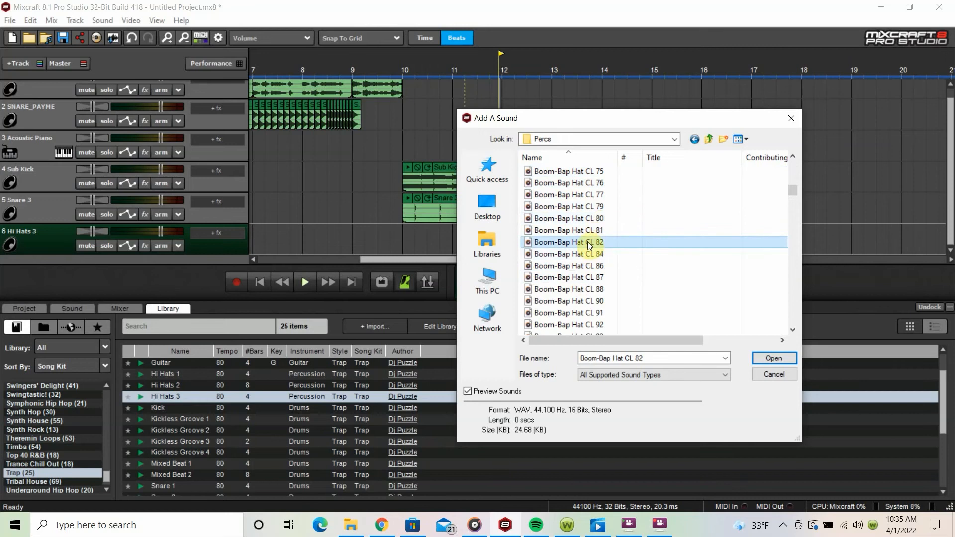
Step: Add the Boom-Bap Hat CL 82 sample to track 6 and move its clip to bar 10
double_click(585, 243)
left_click_drag(466, 233, 405, 238)
scroll(502, 224, "up", 3)
Step: Place copies of the Boom-Bap Hat CL 82 clip every half beat across beats 1 and 2 of bar 10
left_click(613, 239)
left_click(625, 243)
key("ctrl+v")
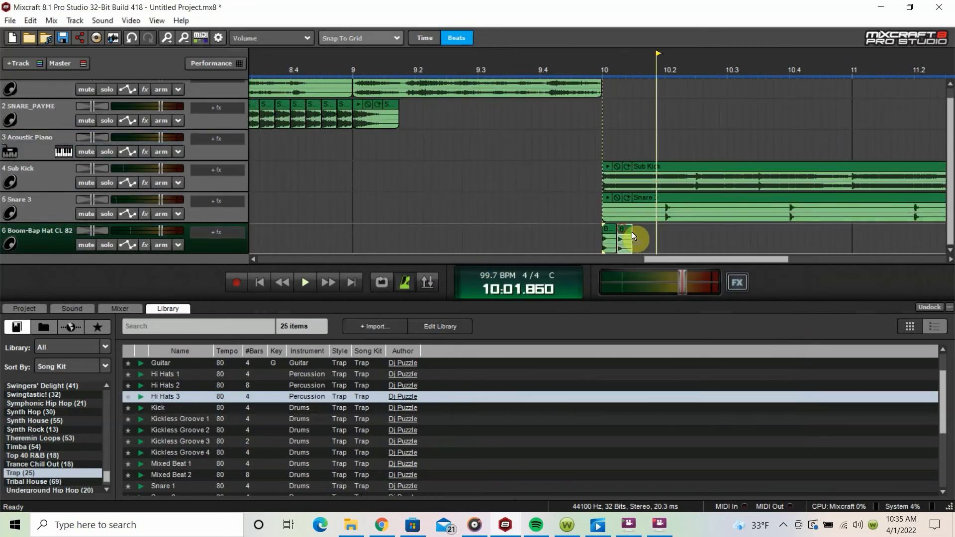
left_click(637, 239)
left_click_drag(640, 239, 702, 239)
key("ctrl+v")
left_click(696, 241)
left_click(705, 239)
key("ctrl+v")
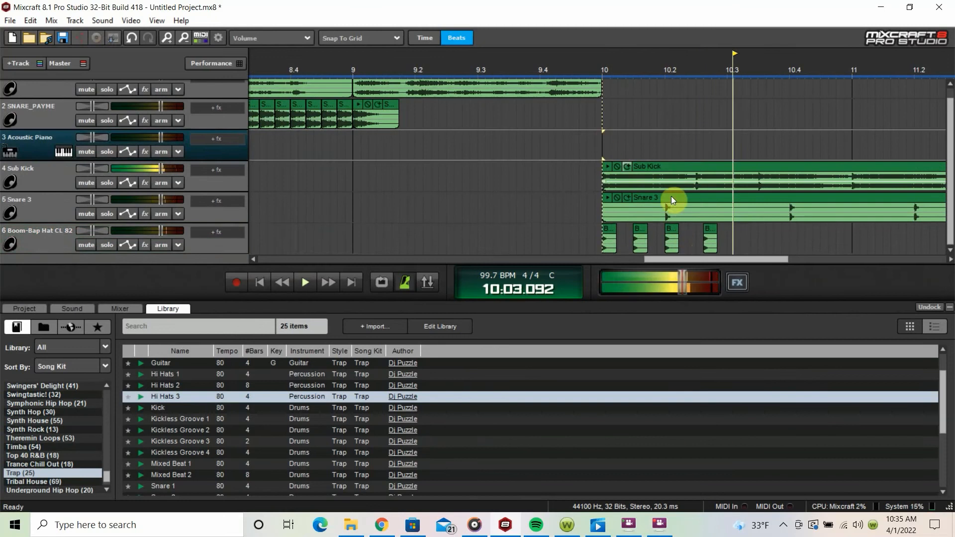
Step: Continue the hats in bar 10 with a three-hit roll on beat 3 and half-beat hits on beat 4
left_click(741, 238)
key("ctrl+v")
key("ctrl+v")
key("ctrl+v")
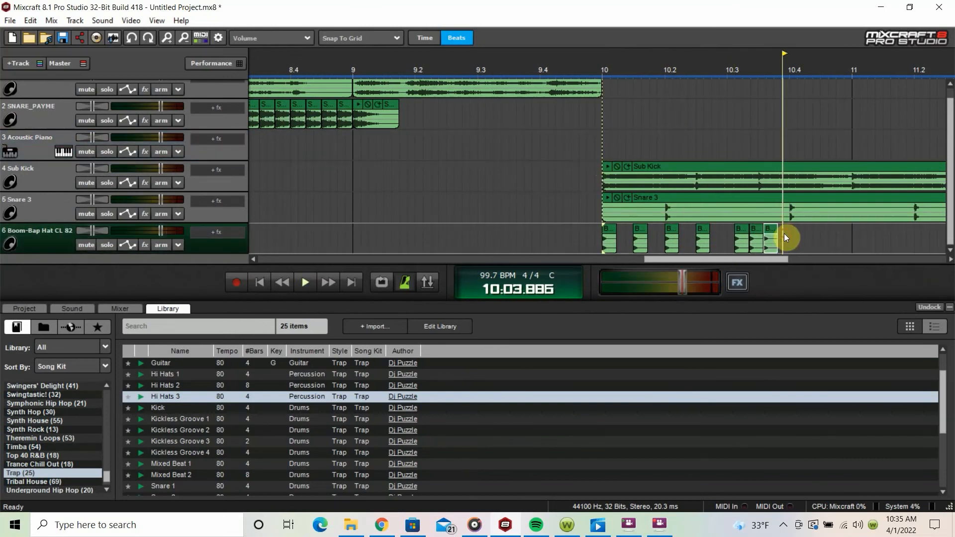
left_click(603, 149)
left_click(814, 246)
key("ctrl+v")
left_click(821, 243)
key("ctrl+v")
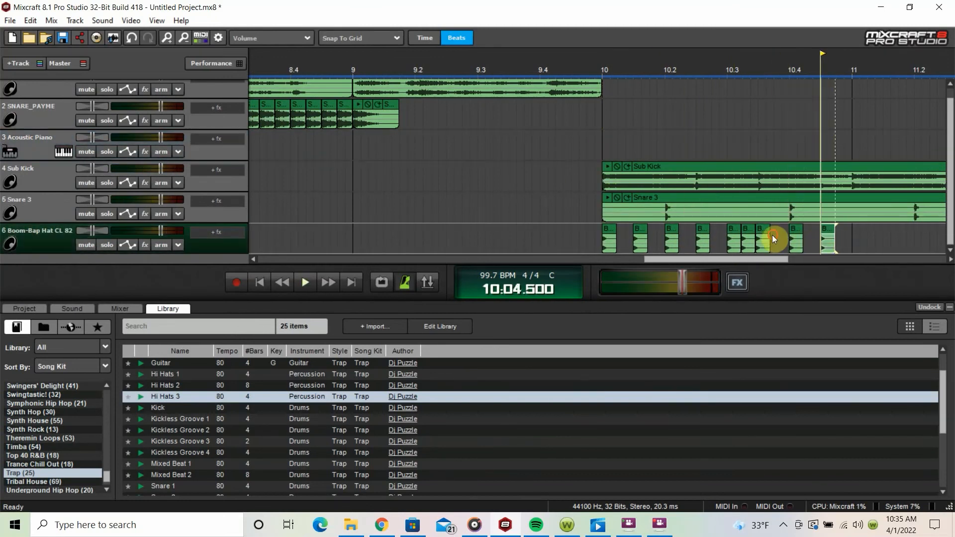
Step: Copy the three-hit hat roll from beat 3 of bar 10 repeatedly into bar 11 on track 6
left_click_drag(774, 240, 733, 244)
scroll(737, 239, "down", 1)
left_click(735, 240)
key("ctrl+v")
left_click(827, 241)
key("ctrl+v")
key("ctrl+v")
Step: Move the last hat clip in bar 11 to 11:4:500 and play the drum pattern from bar 10
key("space")
key("space")
double_click(885, 233)
left_click_drag(886, 232, 900, 233)
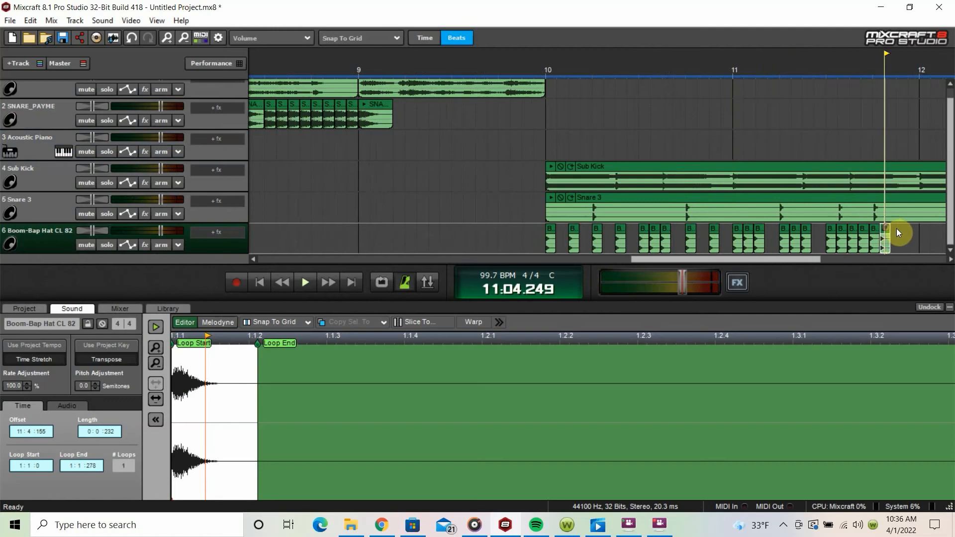
left_click(543, 142)
key("space")
scroll(592, 199, "down", 2)
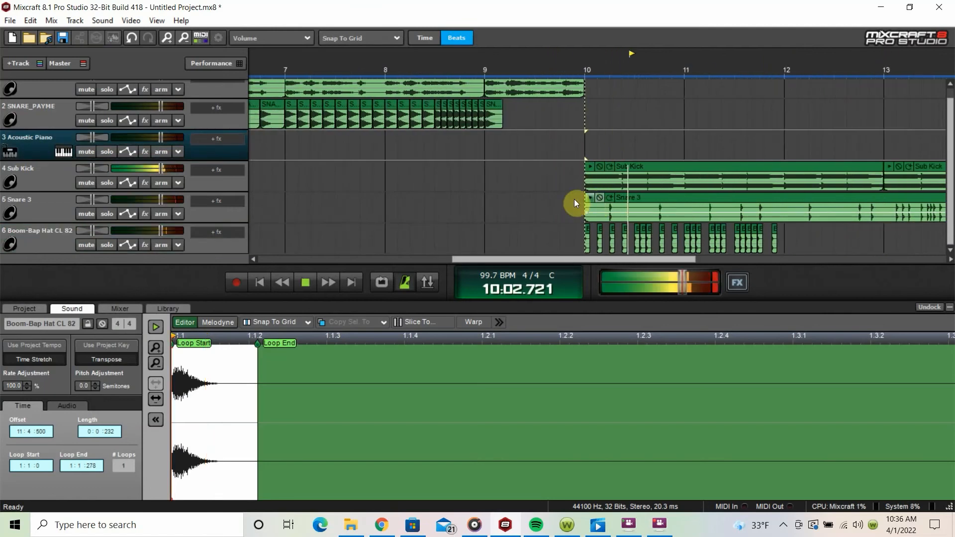
scroll(574, 199, "down", 1)
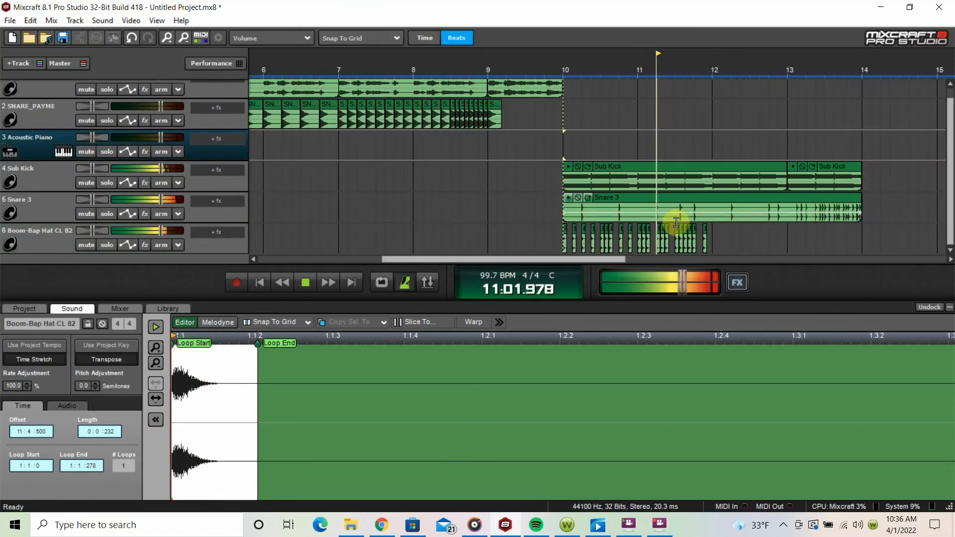
Step: Duplicate all hat clips of bars 10 and 11 into bars 12 and 13 on track 6, and stop playback
left_click_drag(723, 238, 563, 237)
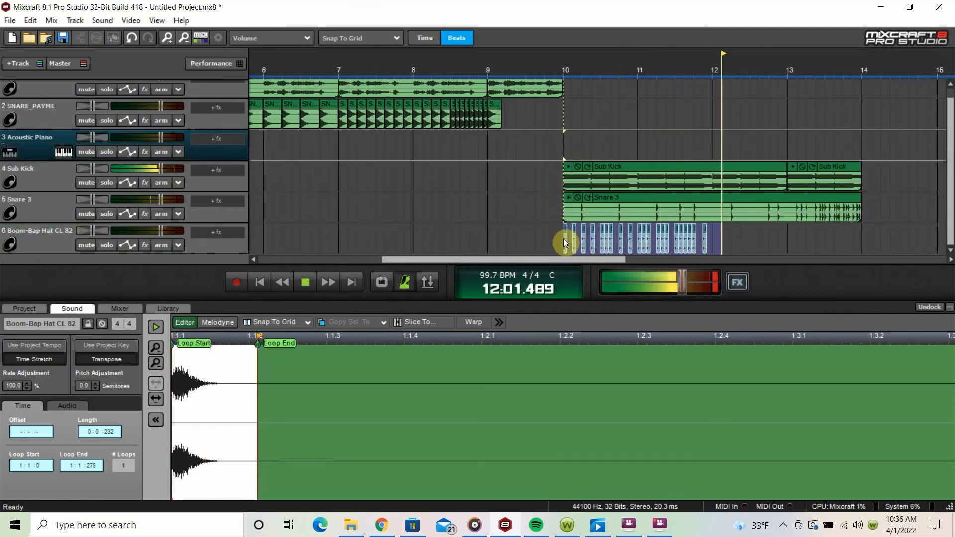
key("ctrl+d")
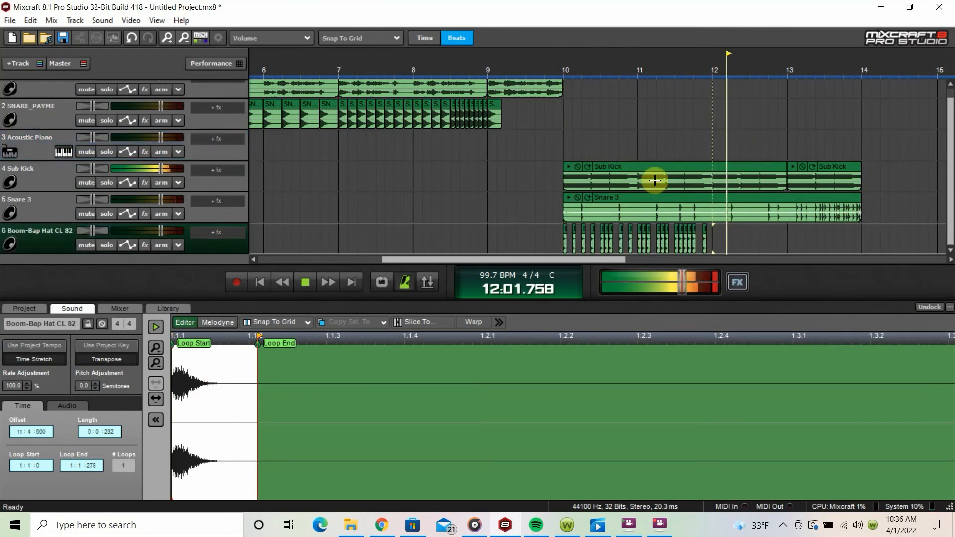
scroll(463, 196, "down", 3)
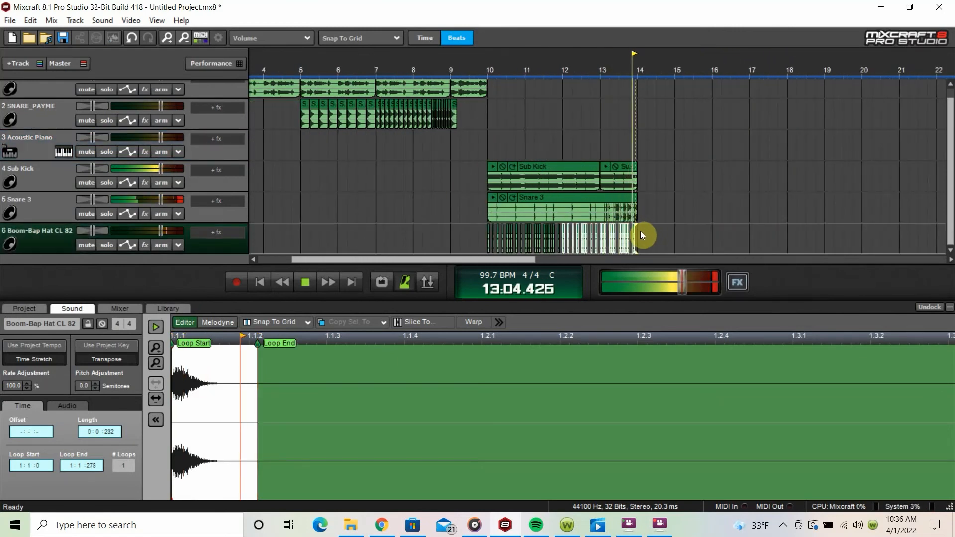
key("space")
scroll(465, 184, "down", 1)
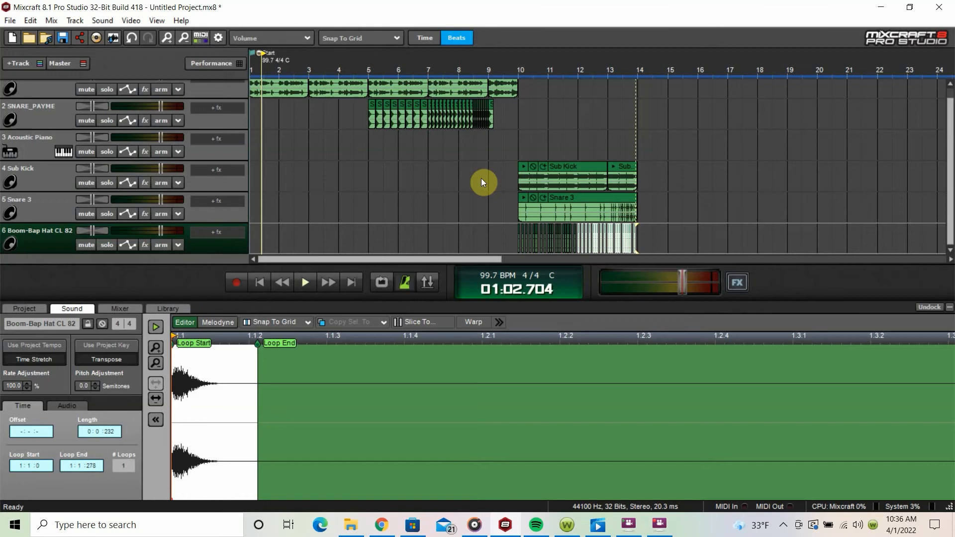
Step: Open the Acoustic Piano track's instrument choices and browse the Synth - Lead - Hard presets
left_click(64, 152)
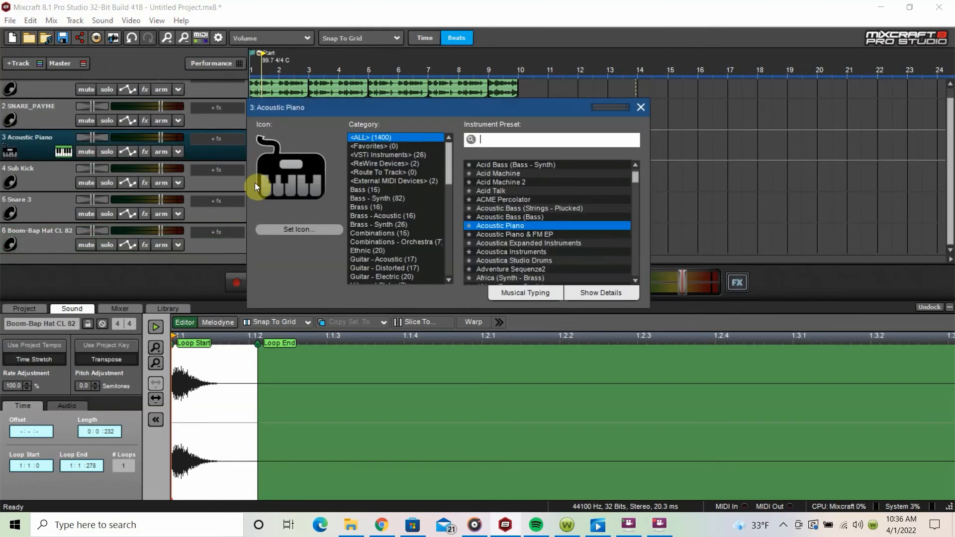
left_click_drag(446, 172, 450, 249)
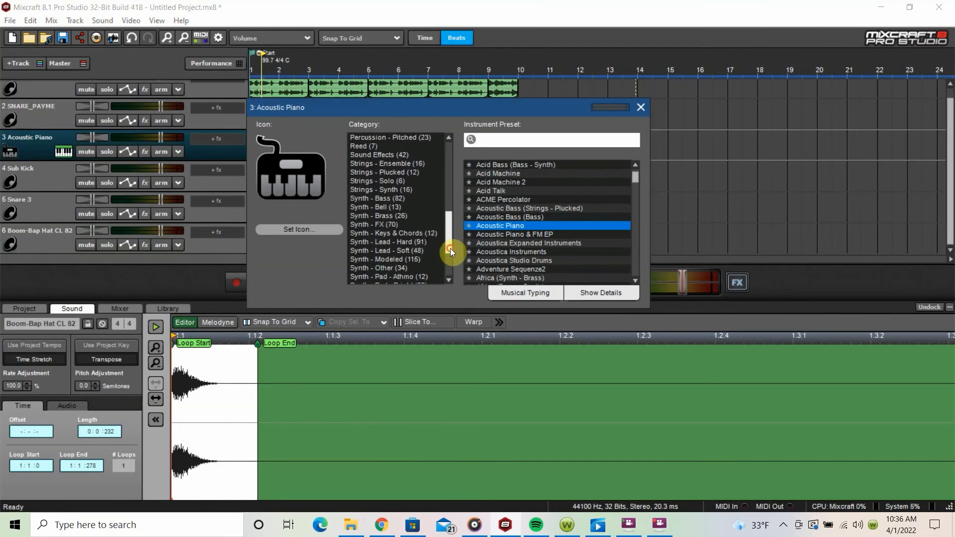
left_click(409, 244)
scroll(415, 245, "down", 1)
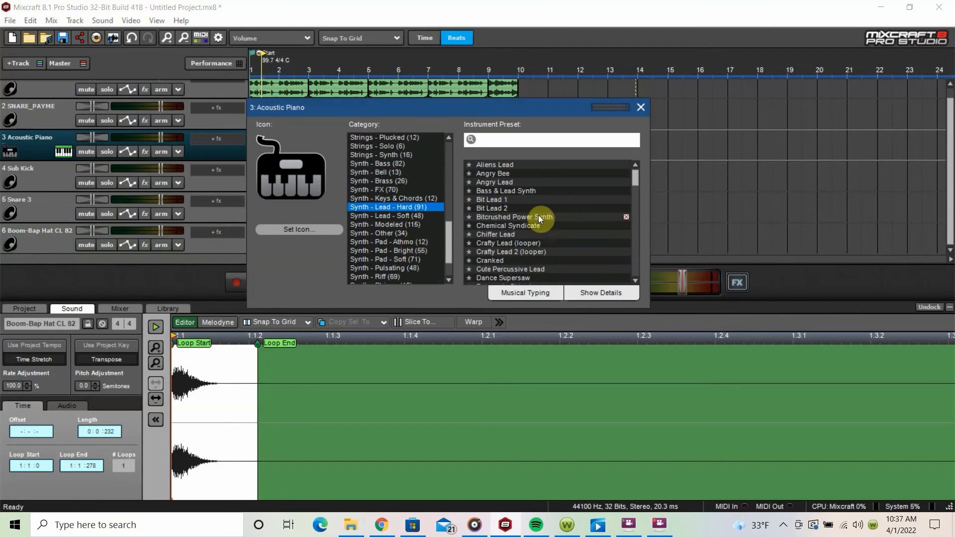
scroll(536, 216, "down", 2)
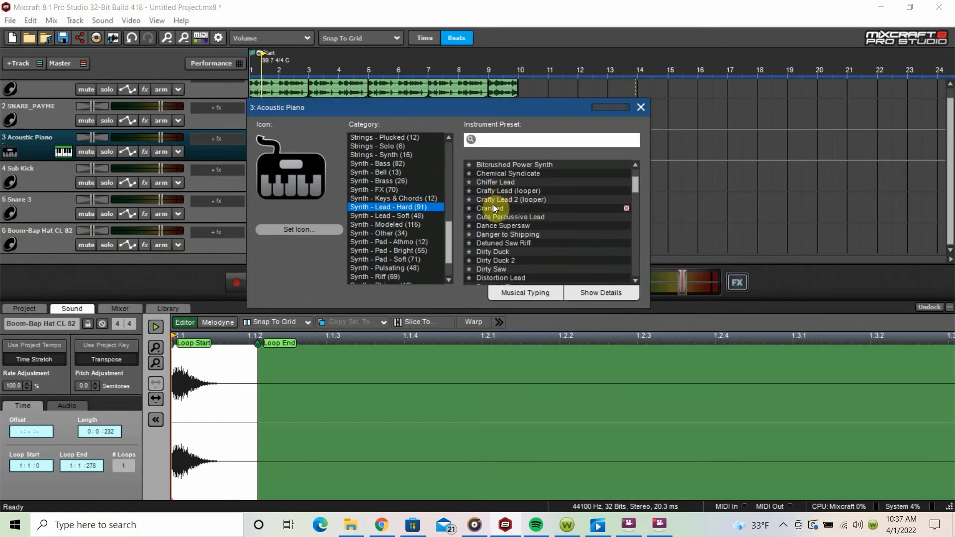
scroll(501, 212, "down", 2)
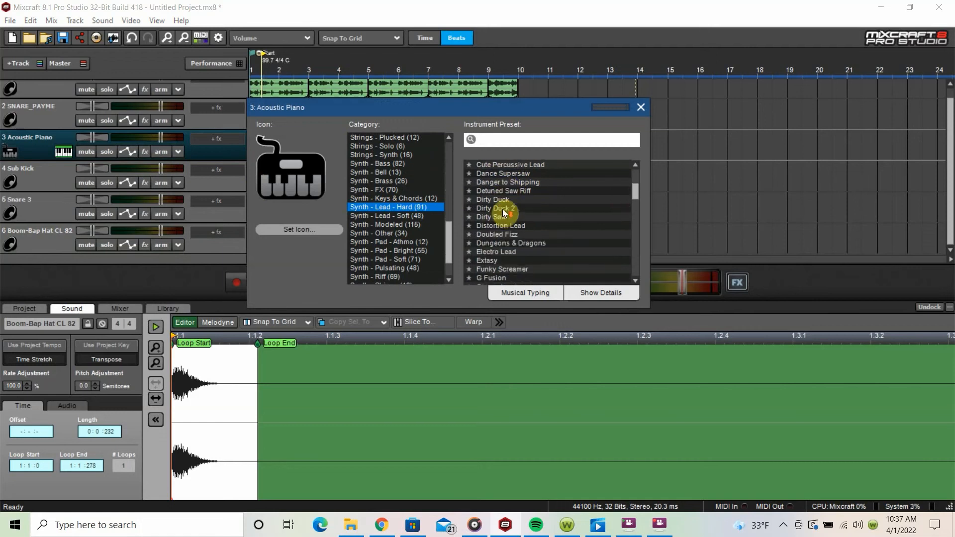
scroll(514, 229, "down", 3)
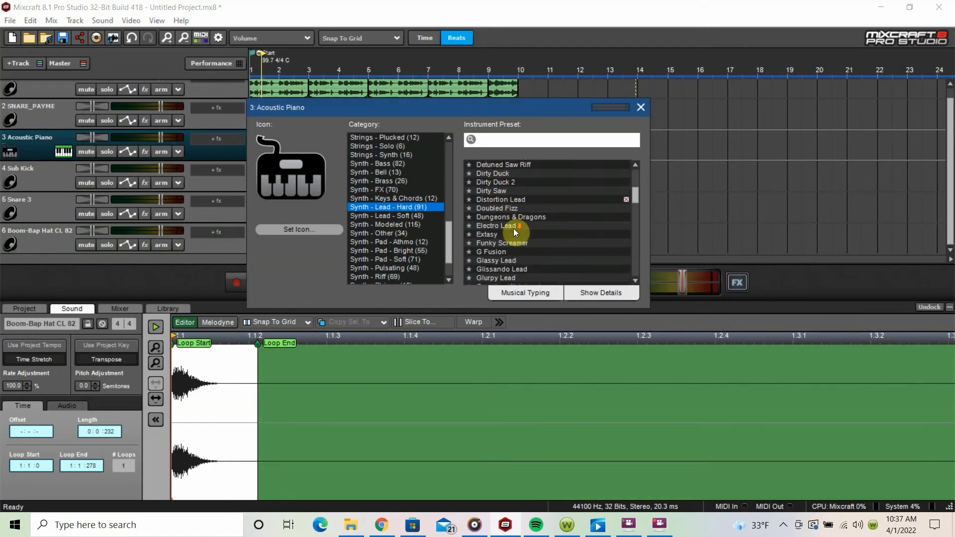
scroll(515, 231, "down", 1)
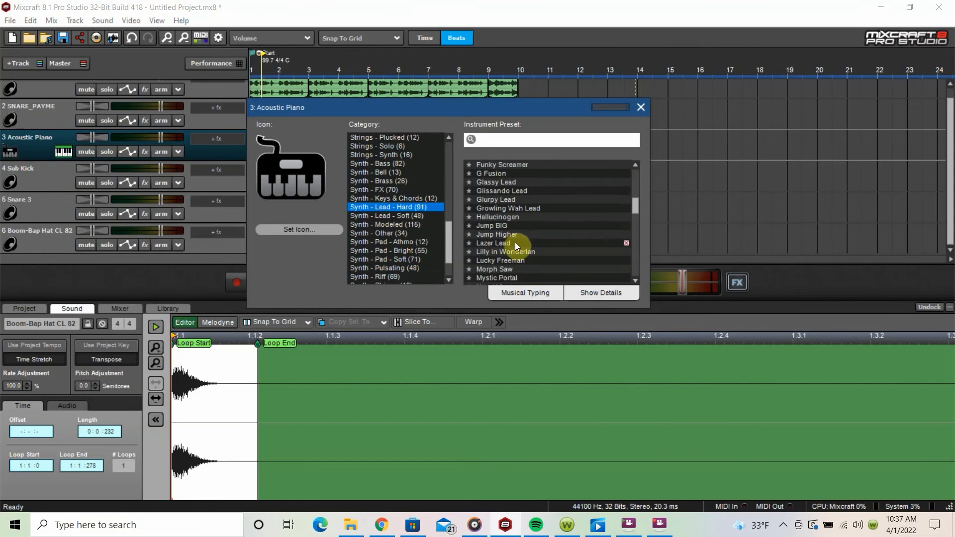
Step: Try the Lazer Lead and Morph Saw presets, and set track 3's instrument to Notch Lead
left_click(509, 241)
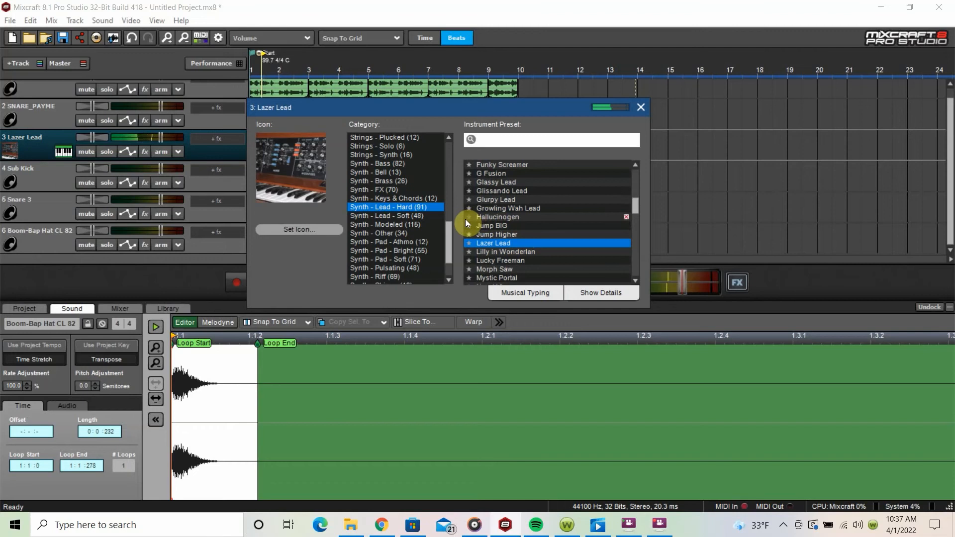
scroll(465, 219, "down", 1)
left_click(506, 244)
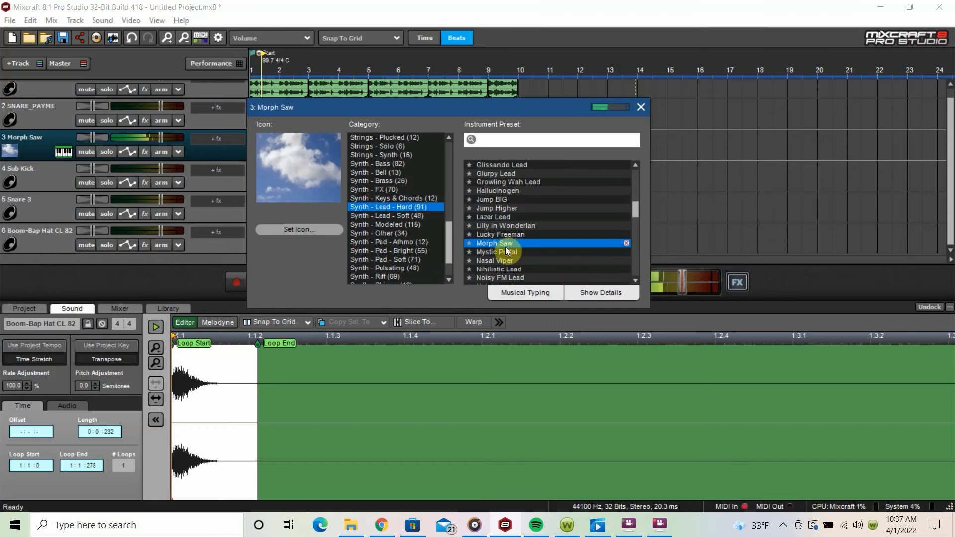
scroll(507, 248, "down", 1)
scroll(514, 243, "down", 1)
left_click(509, 235)
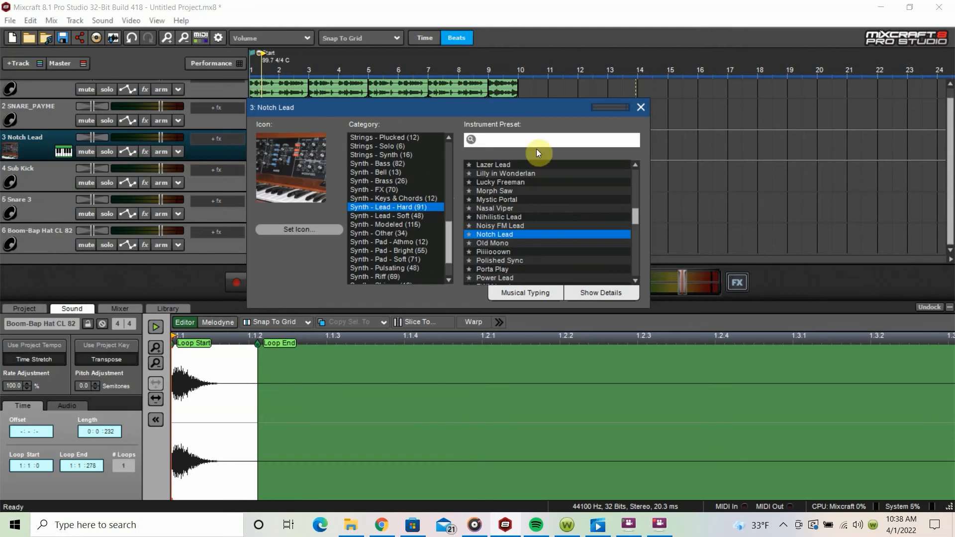
Step: Move the instrument window clear of the tracks and record a Notch Lead melody on track 3 from bar 10 to bar 18
left_click_drag(520, 109, 561, 279)
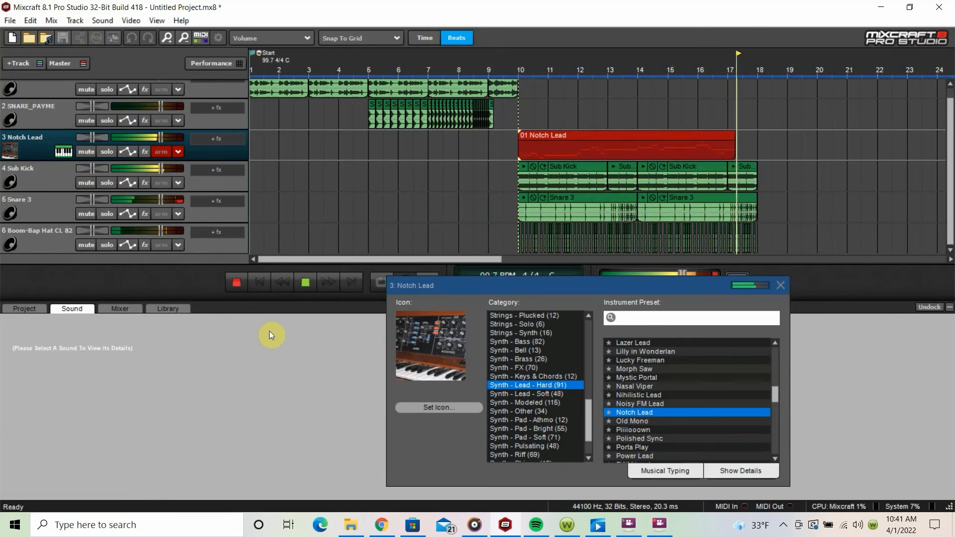
key("space")
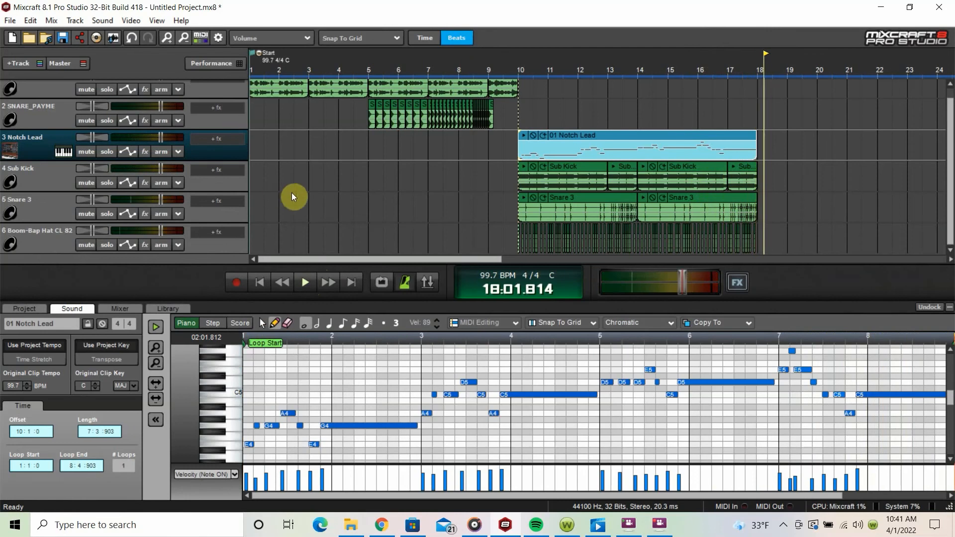
scroll(298, 185, "down", 2)
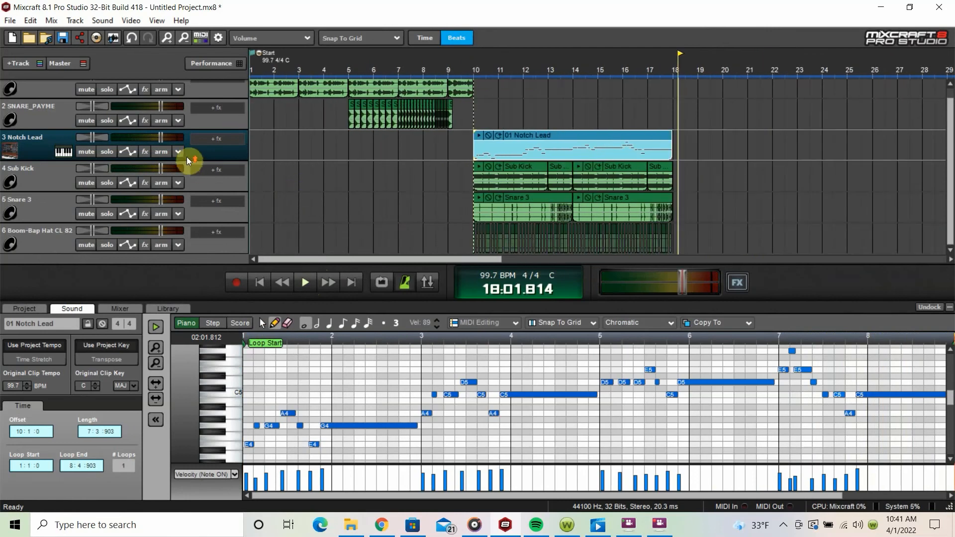
scroll(187, 156, "up", 1)
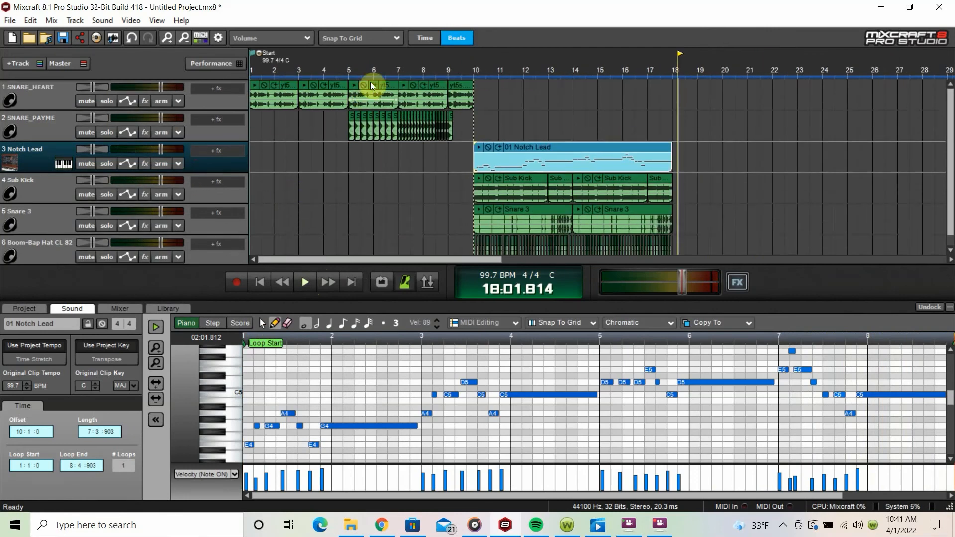
Step: Copy the two "Go! Cubs! Go!" clips from bars 1 to 5 of track 1 to bar 18
left_click_drag(344, 118, 243, 94)
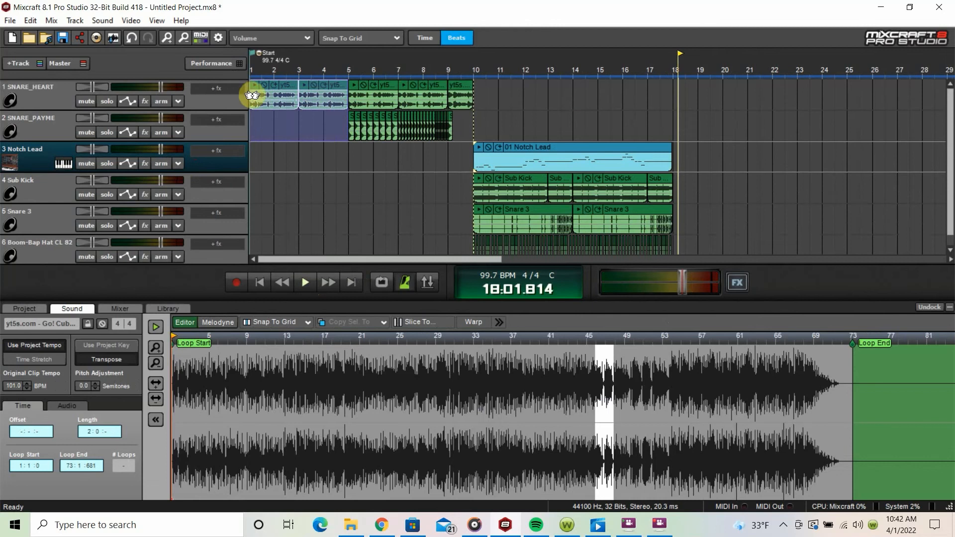
left_click(675, 94)
key("ctrl+v")
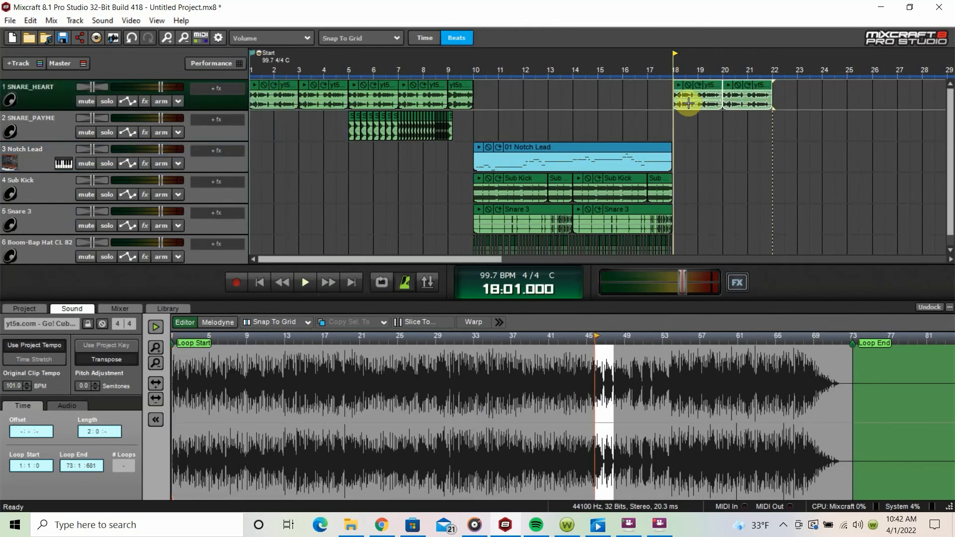
Step: Move the second copied sample clip to bar 22, extend the first one to meet it, and play the result
left_click(762, 87)
left_click_drag(762, 88, 814, 83)
left_click_drag(723, 99, 772, 104)
key("space")
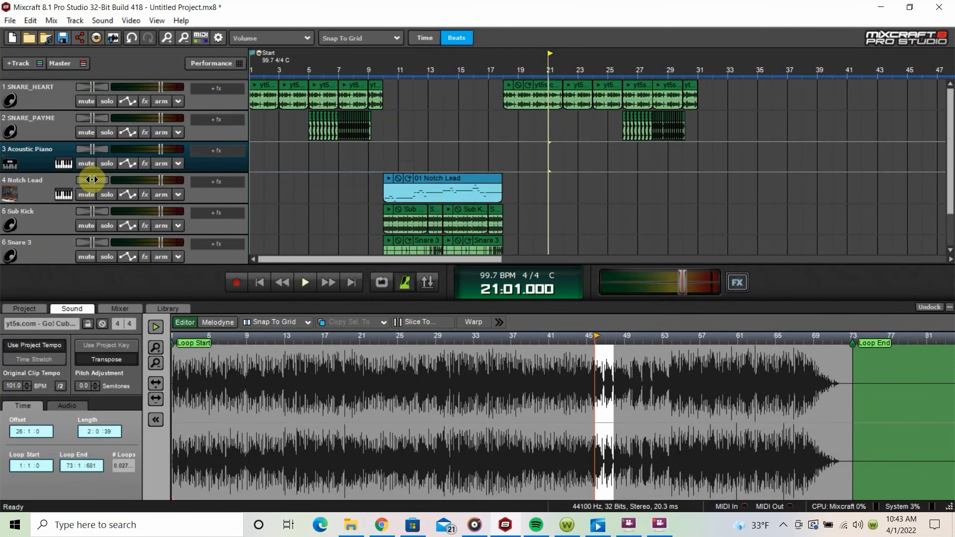
Step: Try the Bass 'n' Chords preset from the Bass - Synth category, and set track 3's instrument to Bass and Lead Bass
left_click(63, 163)
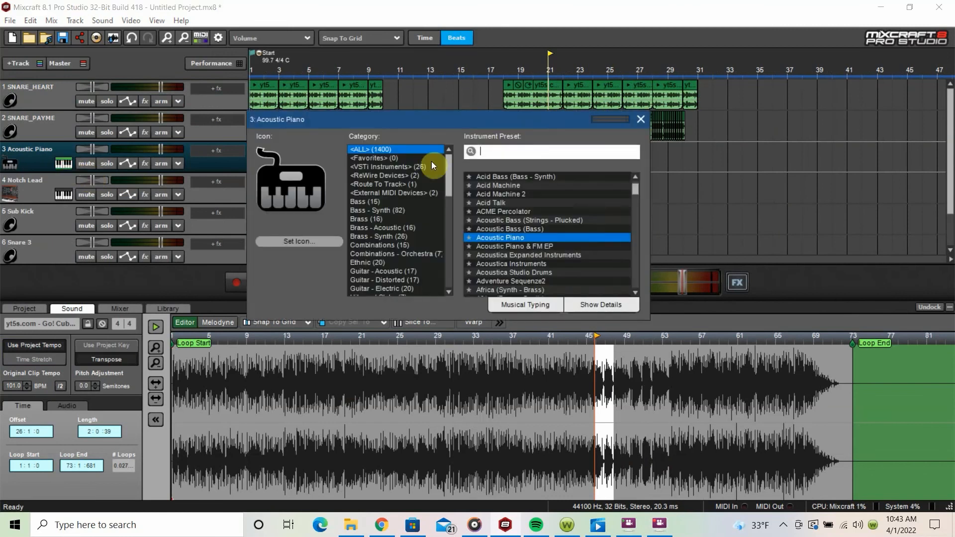
left_click(387, 211)
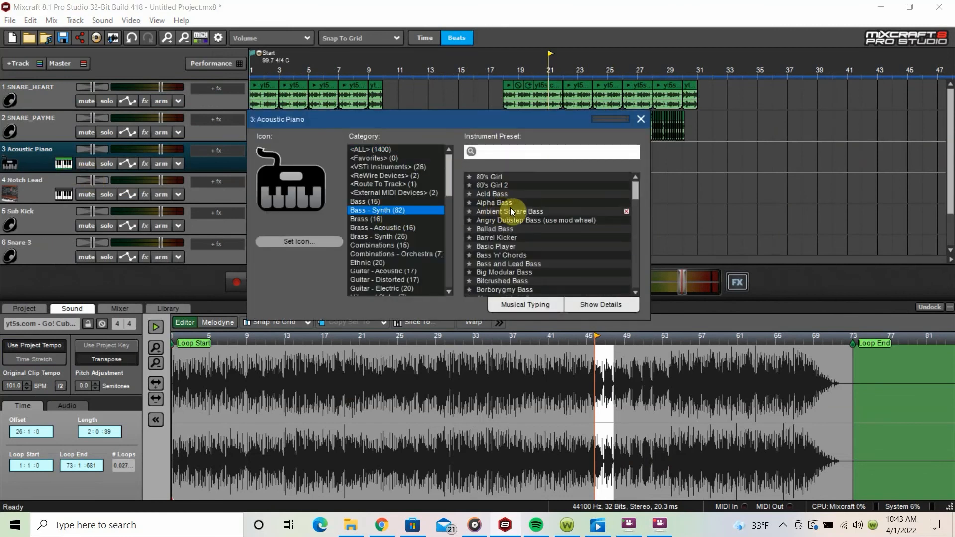
left_click(508, 255)
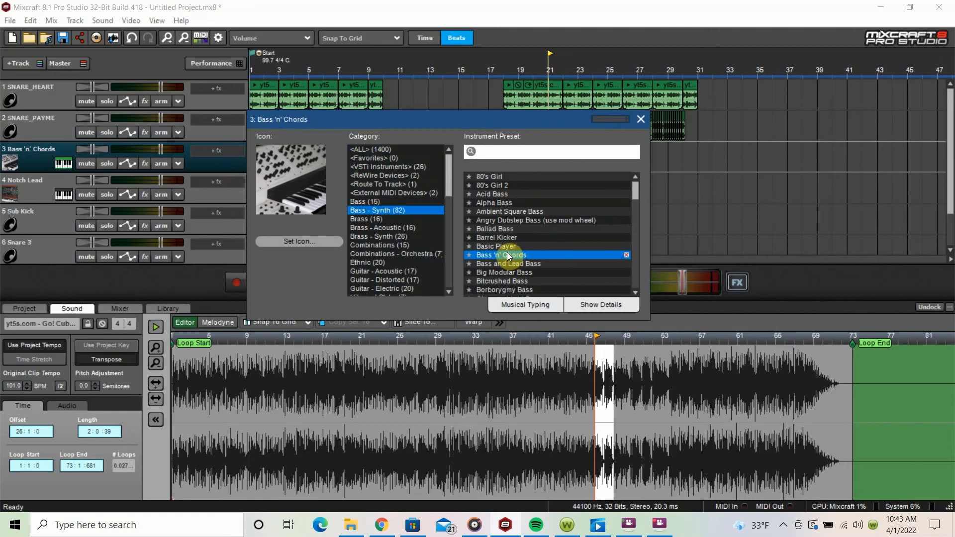
left_click(514, 264)
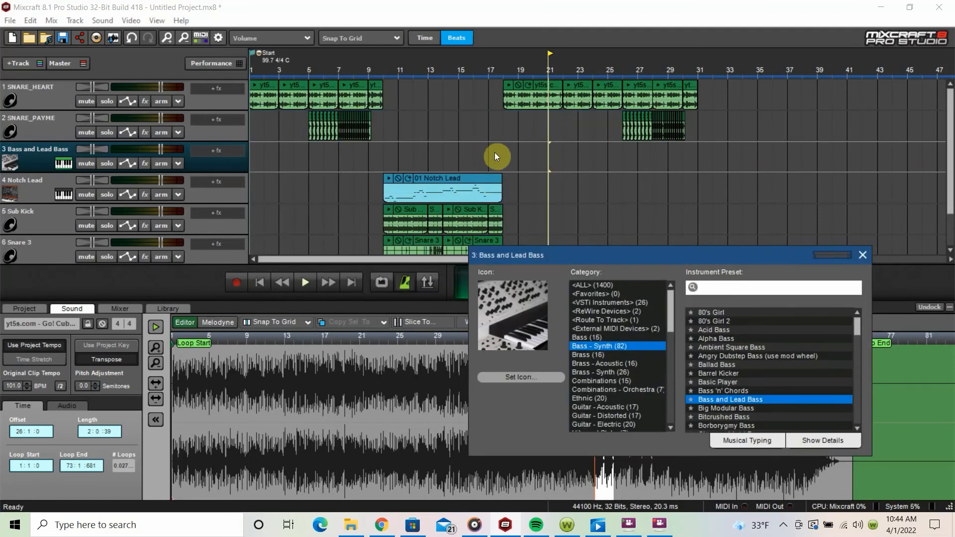
Step: Record a Bass and Lead Bass part on track 3 from bar 18 to about bar 22, and close the instrument window
left_click(503, 157)
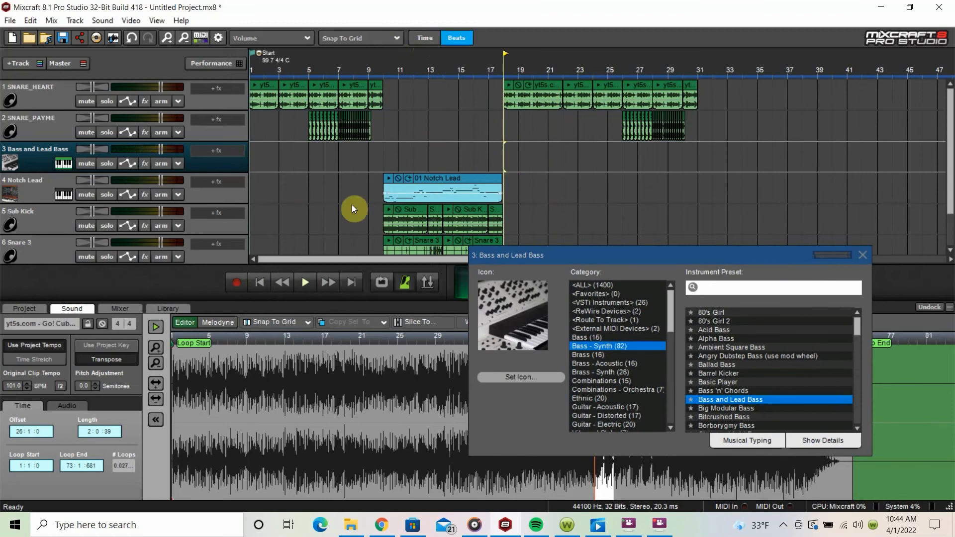
left_click(240, 282)
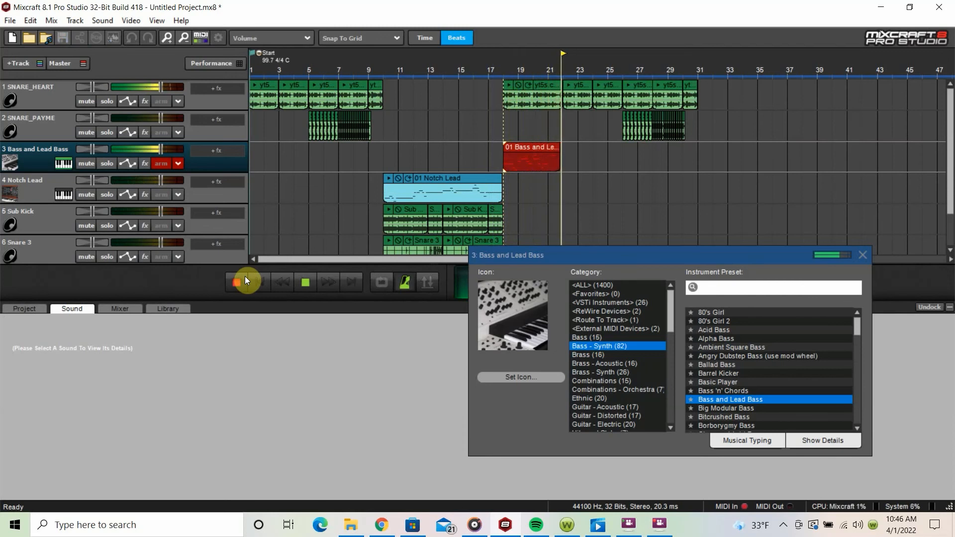
left_click(245, 278)
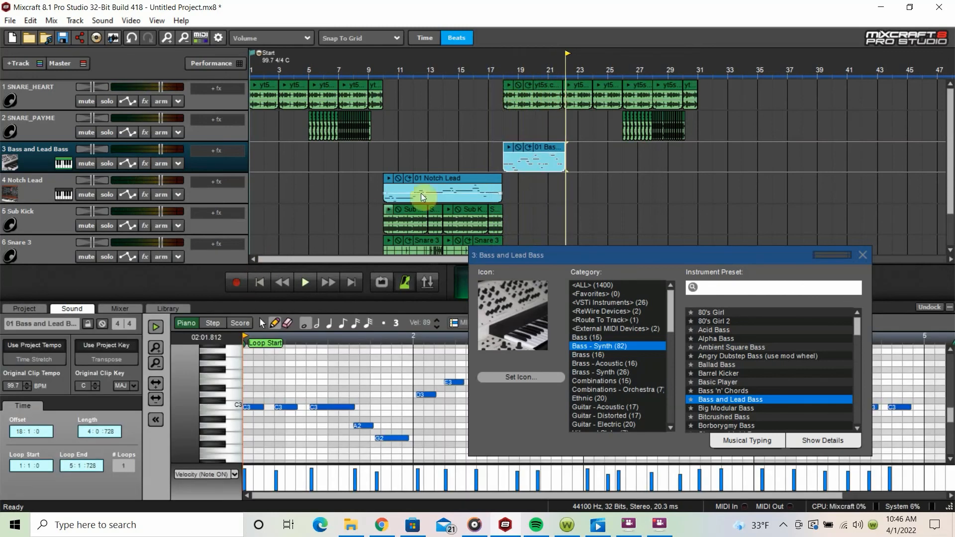
left_click(547, 159)
left_click(862, 257)
Step: Stop playback and review the arrangement's clips and the track effects from SNARE_HEART through Boom-Bap Hat
scroll(745, 389, "down", 1)
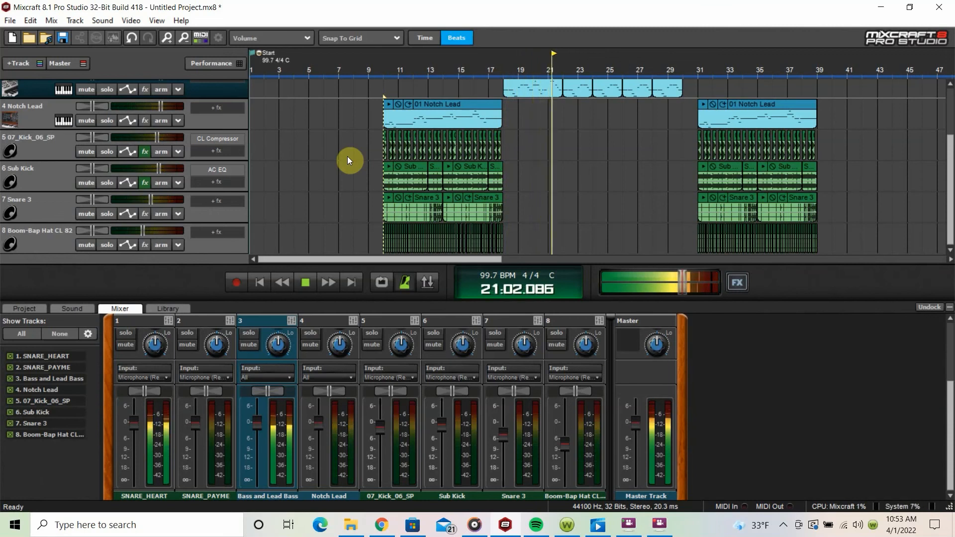
key("space")
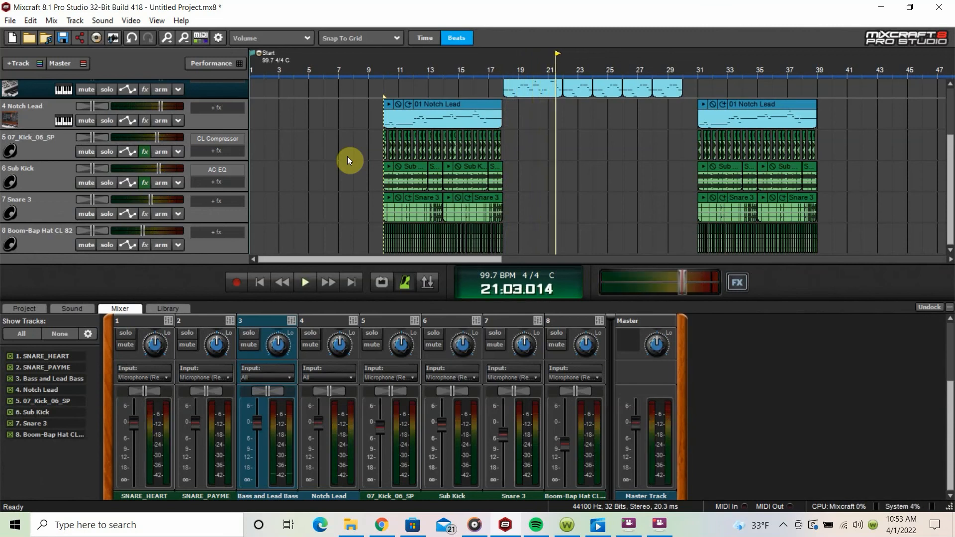
scroll(347, 158, "up", 2)
scroll(348, 159, "down", 2)
scroll(208, 123, "up", 4)
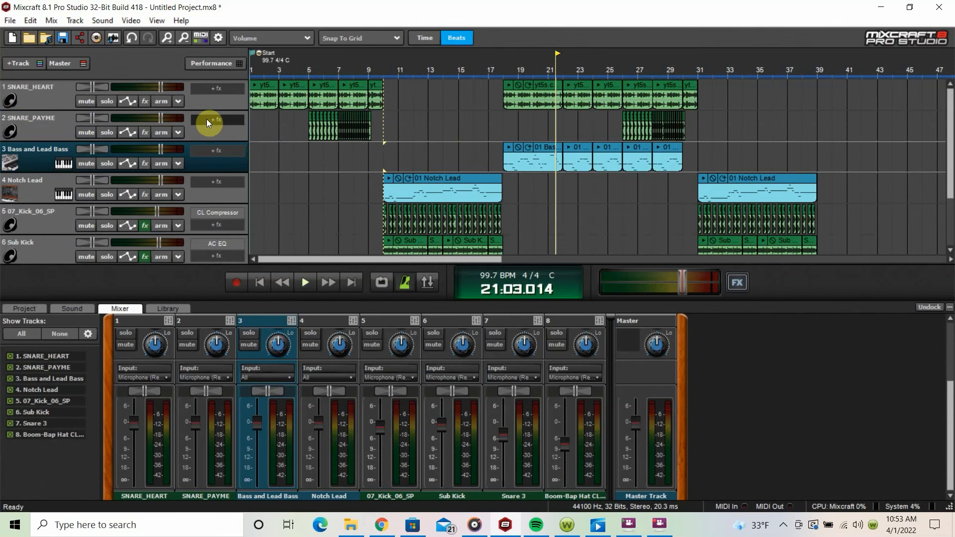
scroll(207, 123, "down", 4)
scroll(191, 135, "up", 4)
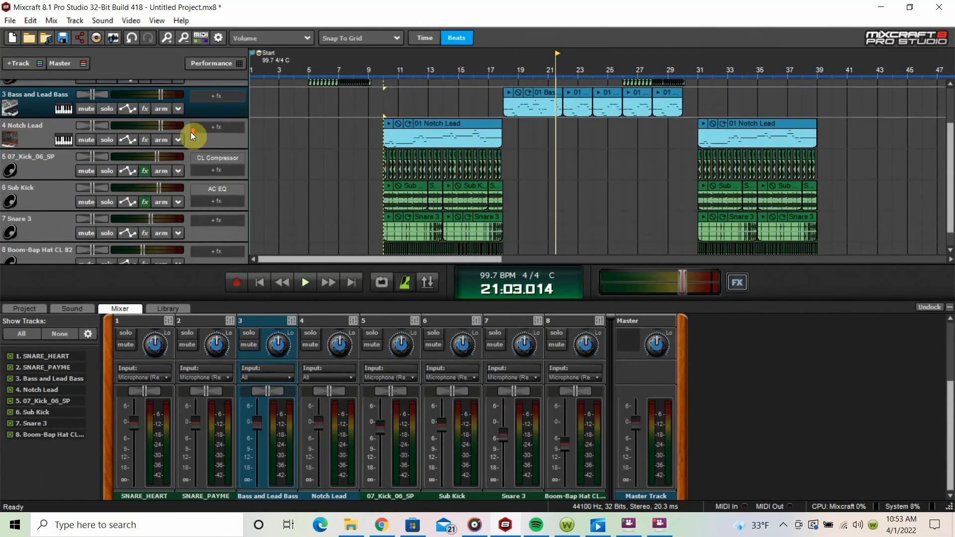
scroll(406, 154, "down", 3)
scroll(346, 150, "up", 1)
scroll(153, 179, "down", 3)
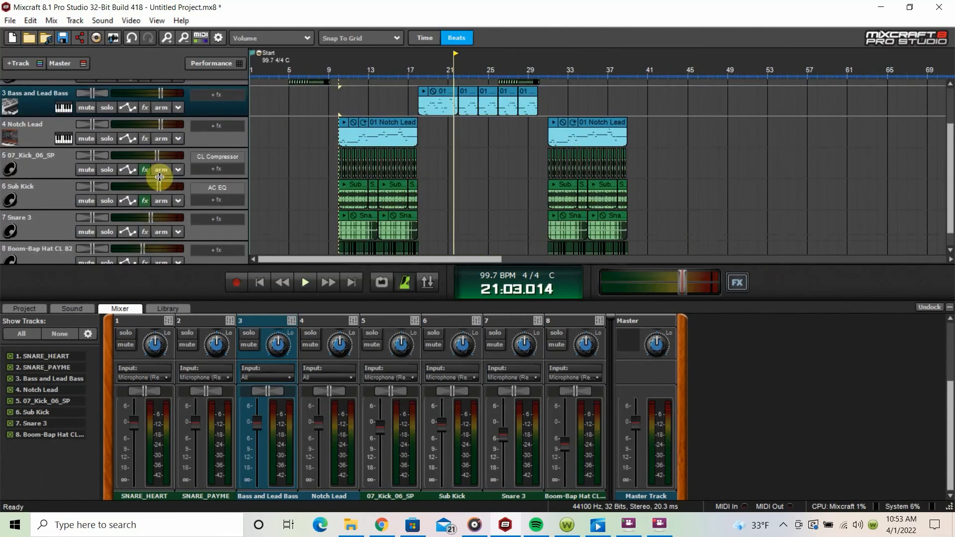
scroll(152, 173, "up", 3)
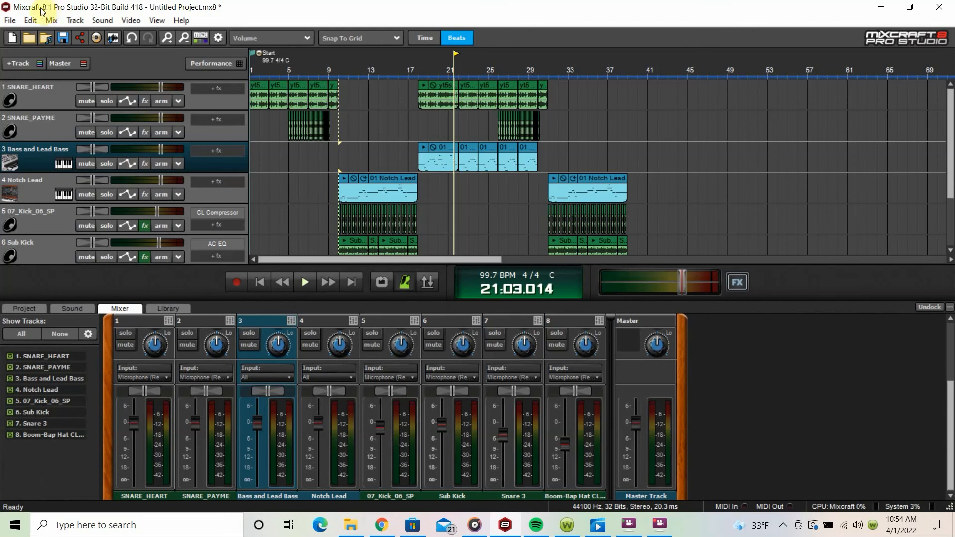
Step: Open the project's save and mixdown commands
left_click(9, 21)
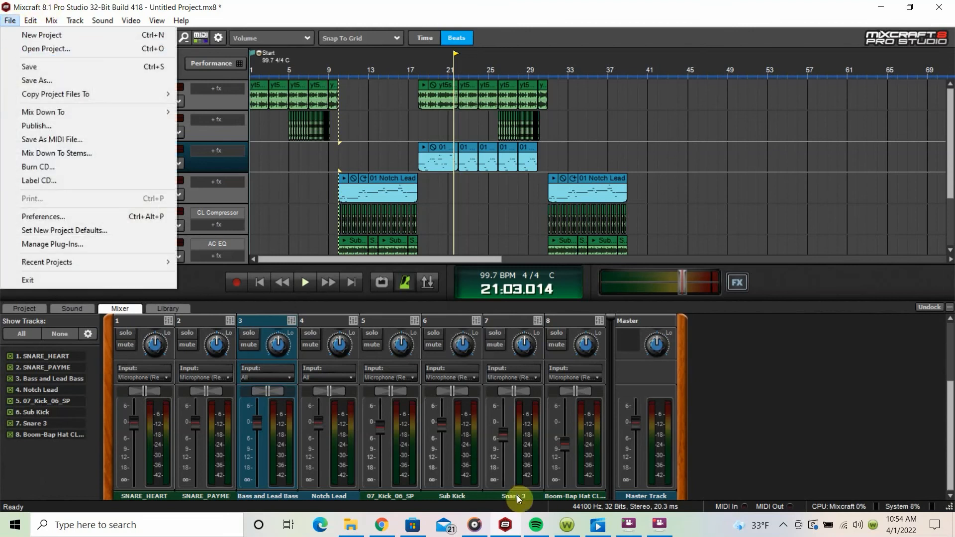